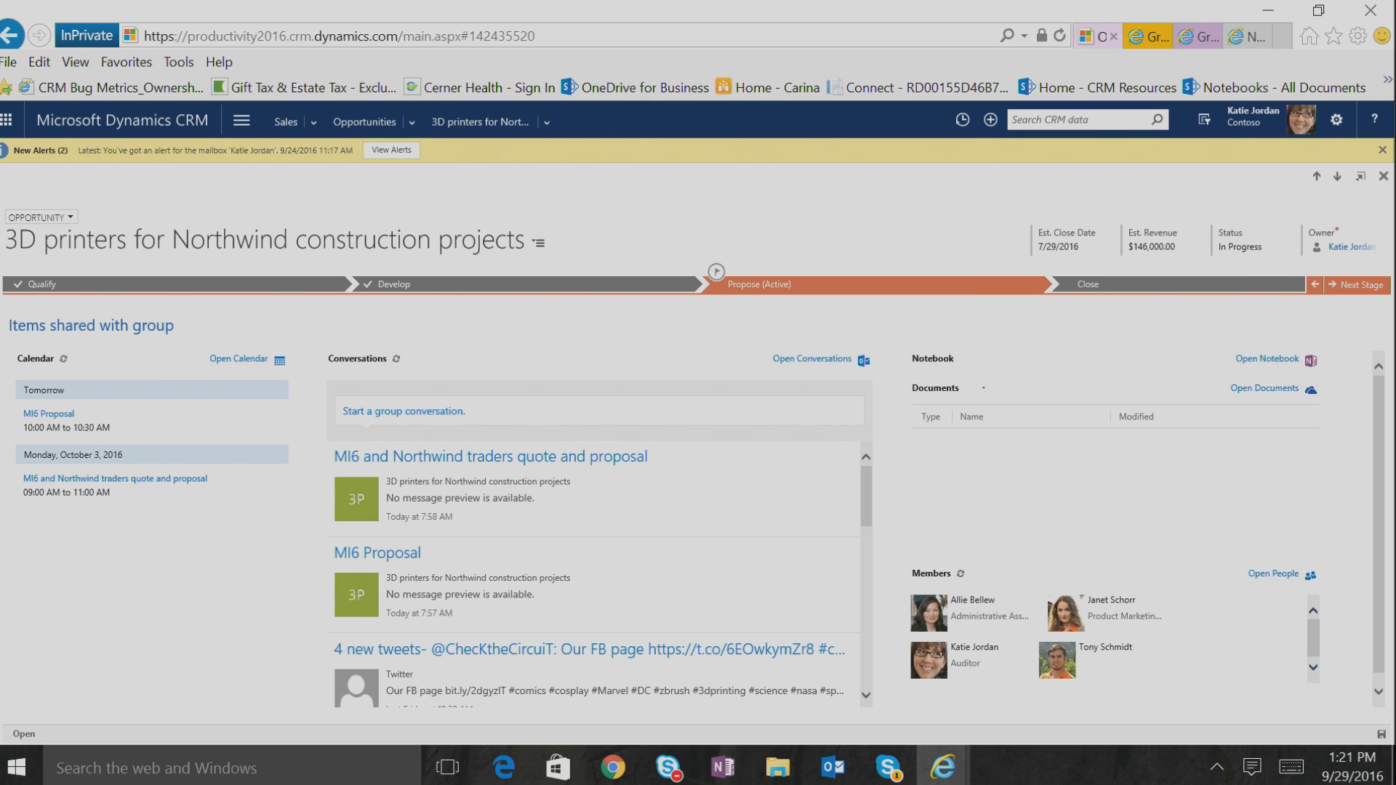
# Go back to the My Open Opportunities list and reopen the opportunity "3D printers for Northwind construction projects".
pyautogui.click(374, 124)
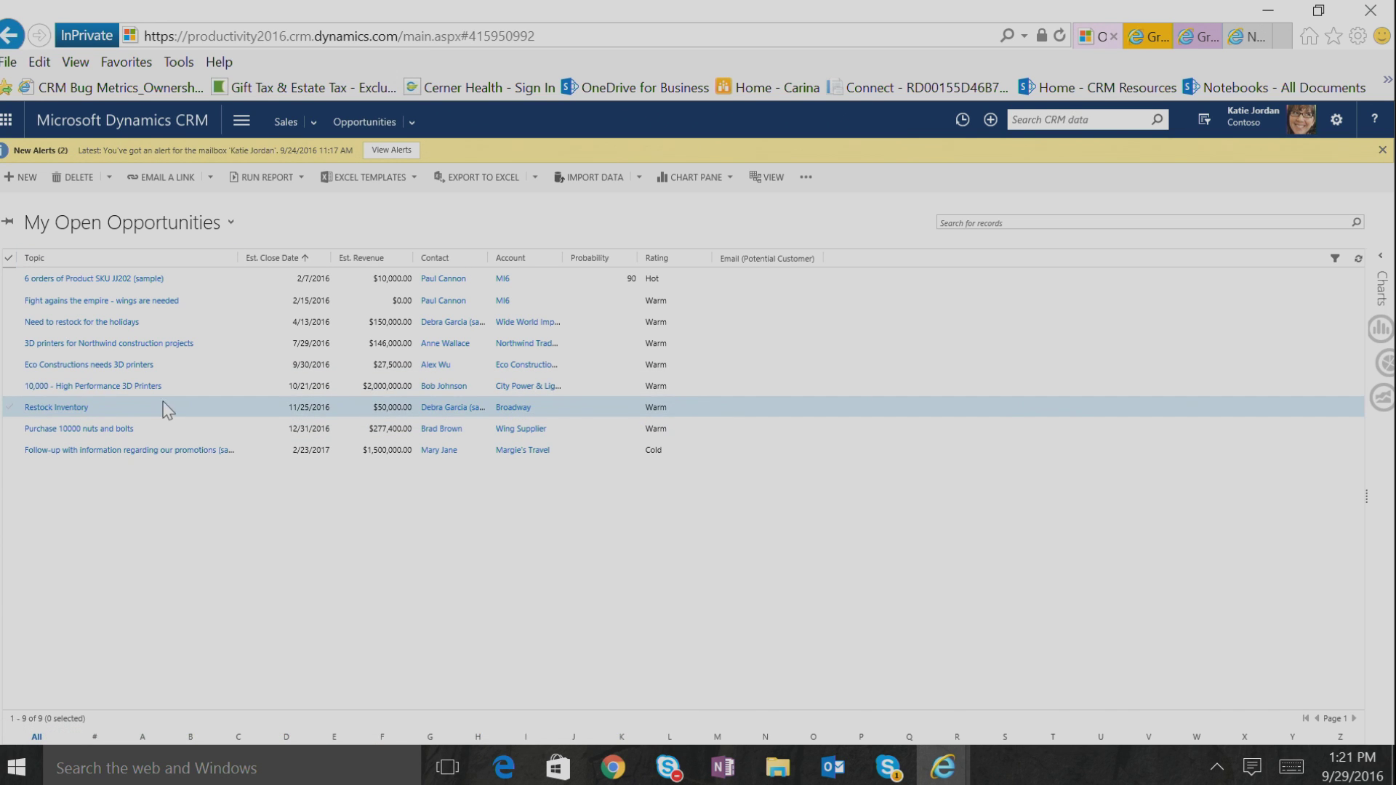
pyautogui.scroll(3, 163, 406)
pyautogui.hscroll(-3, 138, 324)
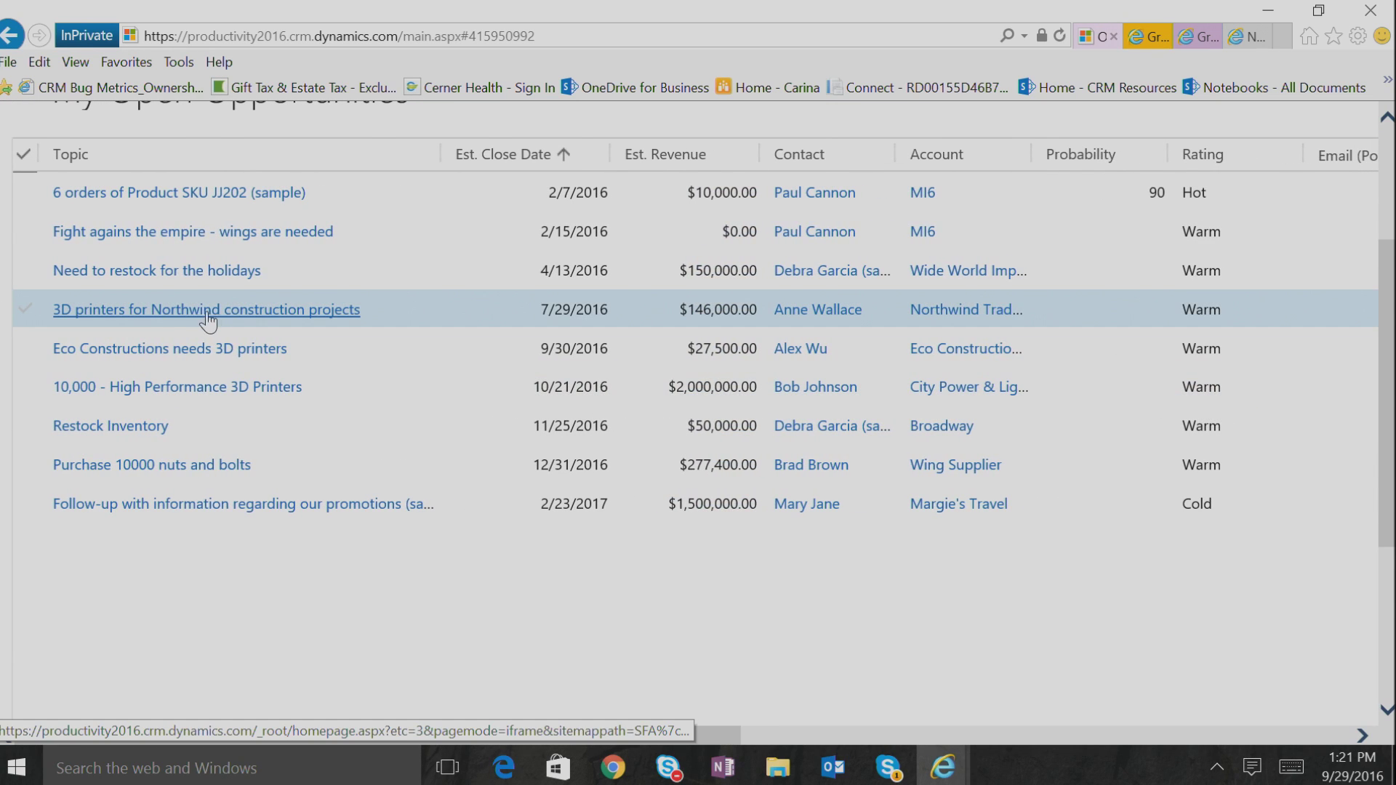
pyautogui.click(178, 311)
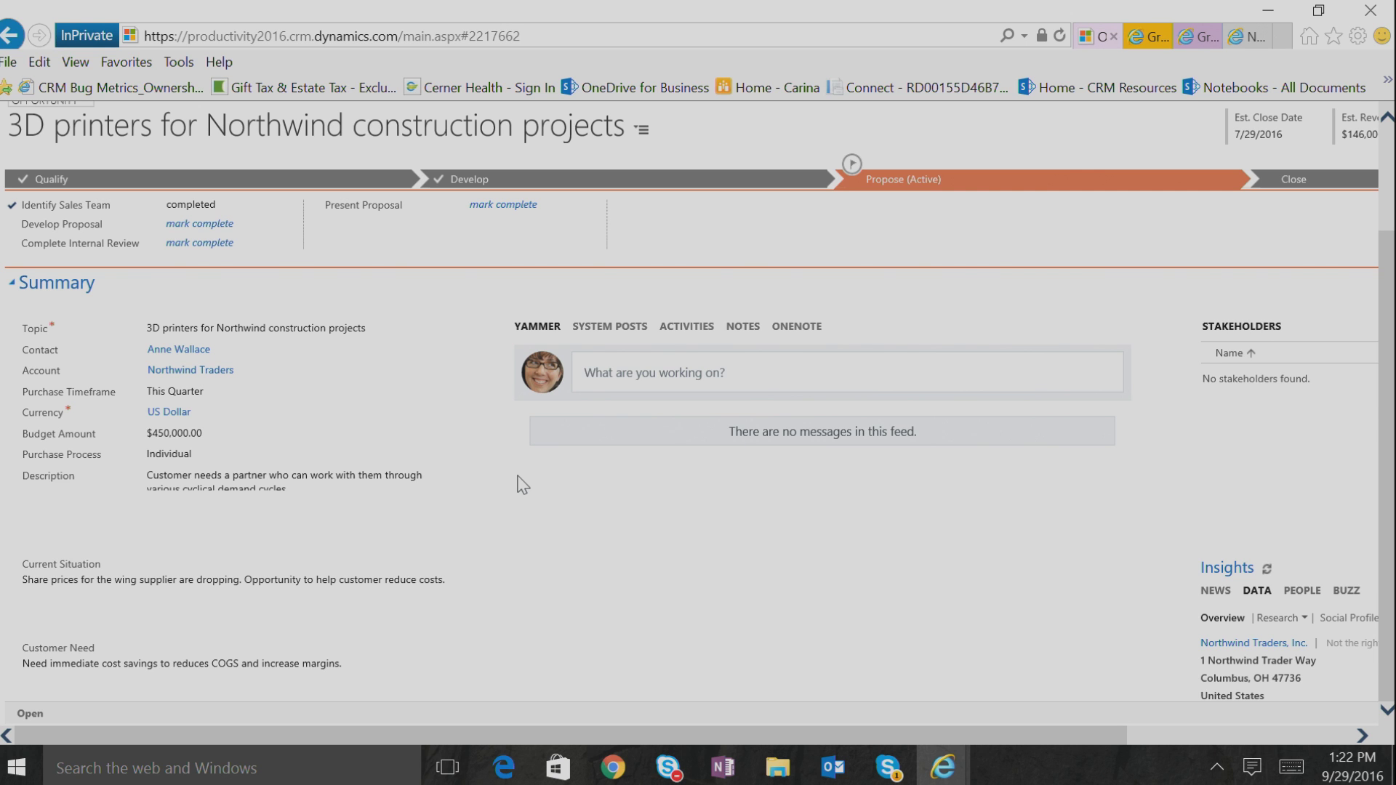
# Open the opportunity's related Office 365 Groups page and dismiss the pop-up window.
pyautogui.scroll(3, 1384, 447)
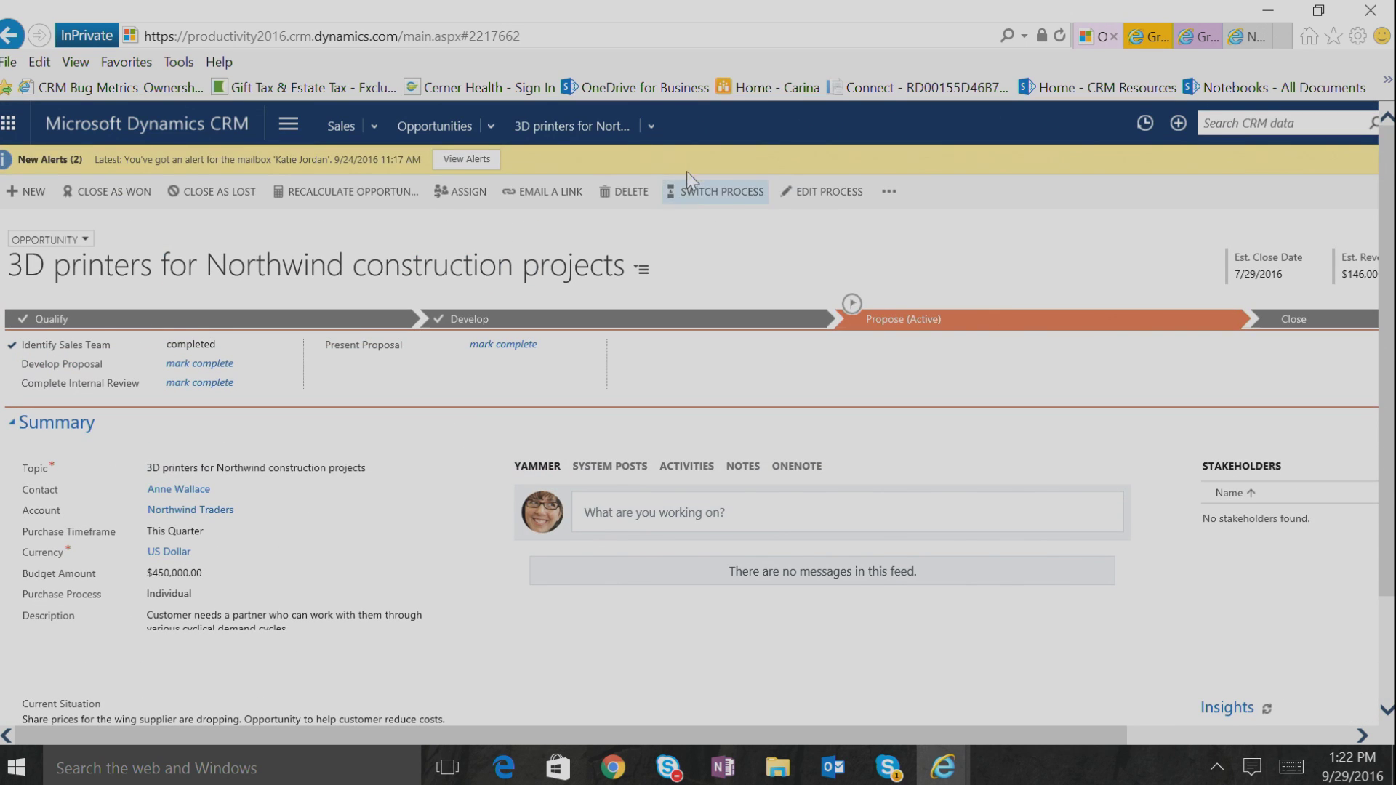
pyautogui.click(651, 126)
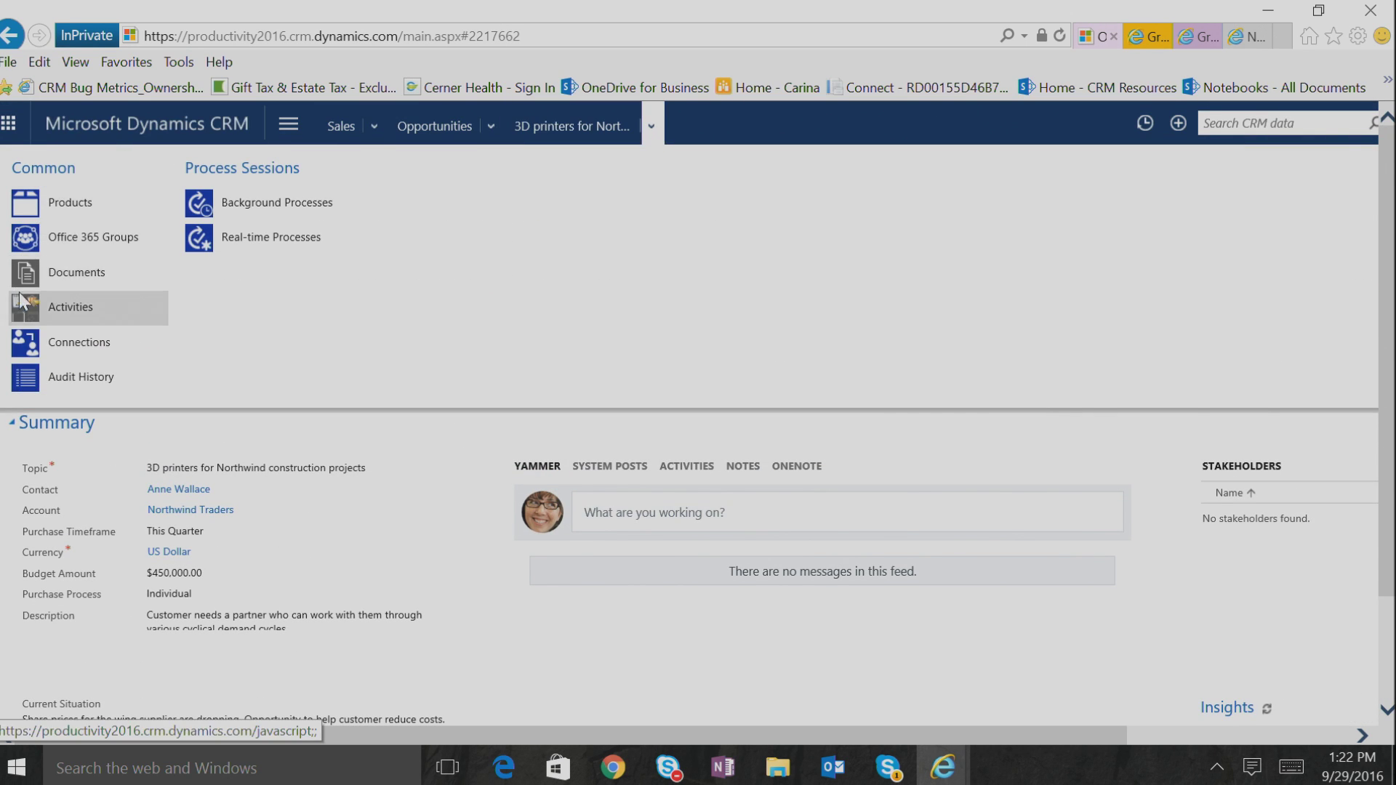
pyautogui.click(56, 242)
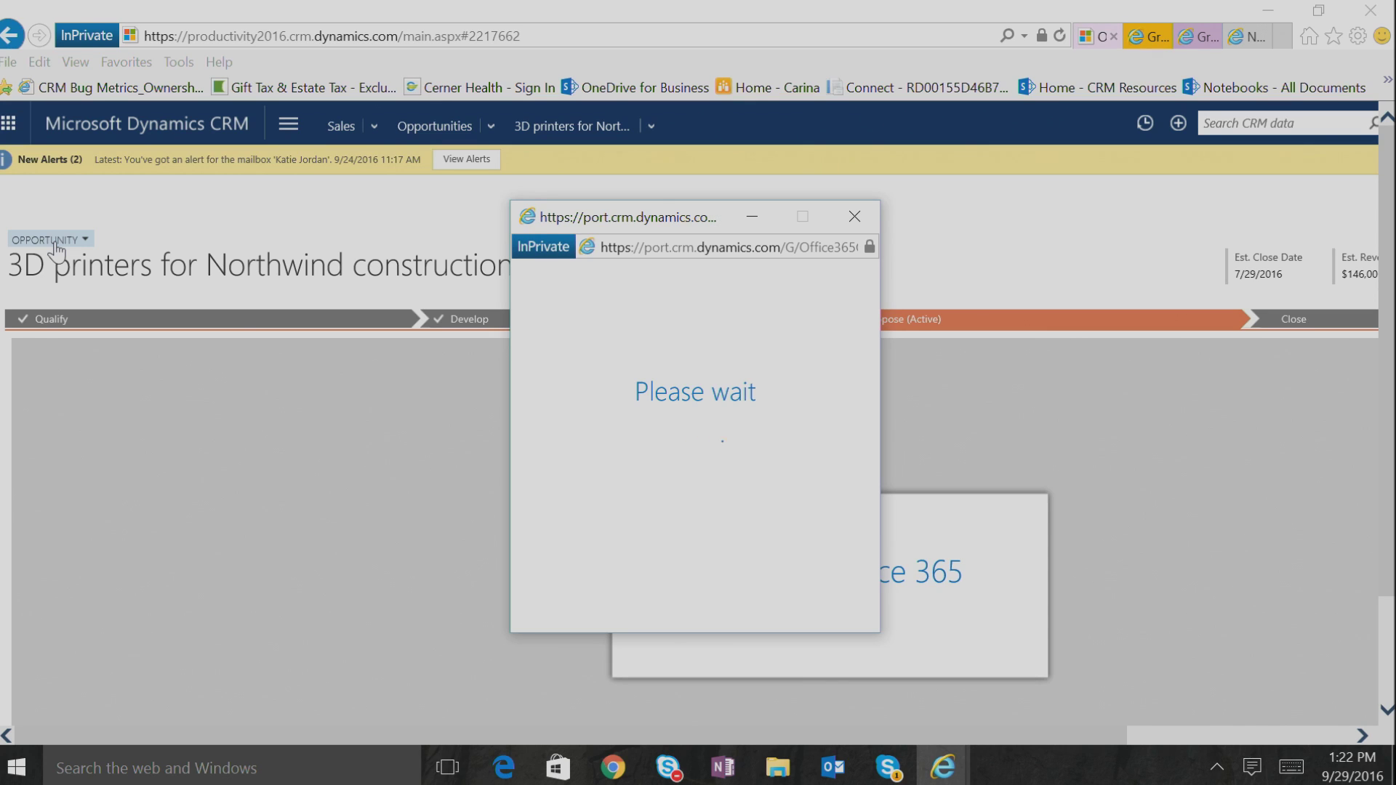
pyautogui.click(855, 217)
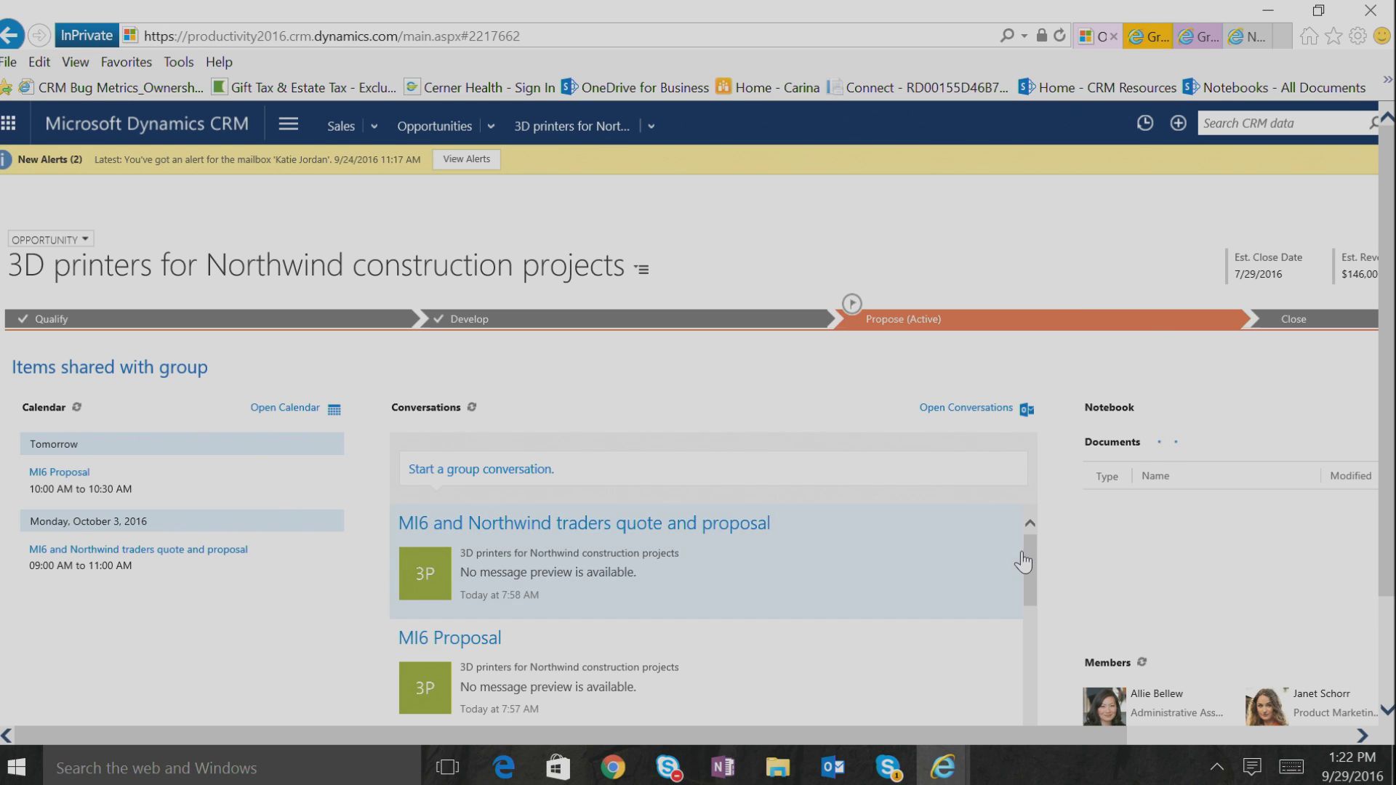
# Browse the group's conversations, open them in Outlook, and view the latest "New activities on Opportunity 3D printers" post.
pyautogui.moveTo(1027, 544); pyautogui.dragTo(1028, 407)
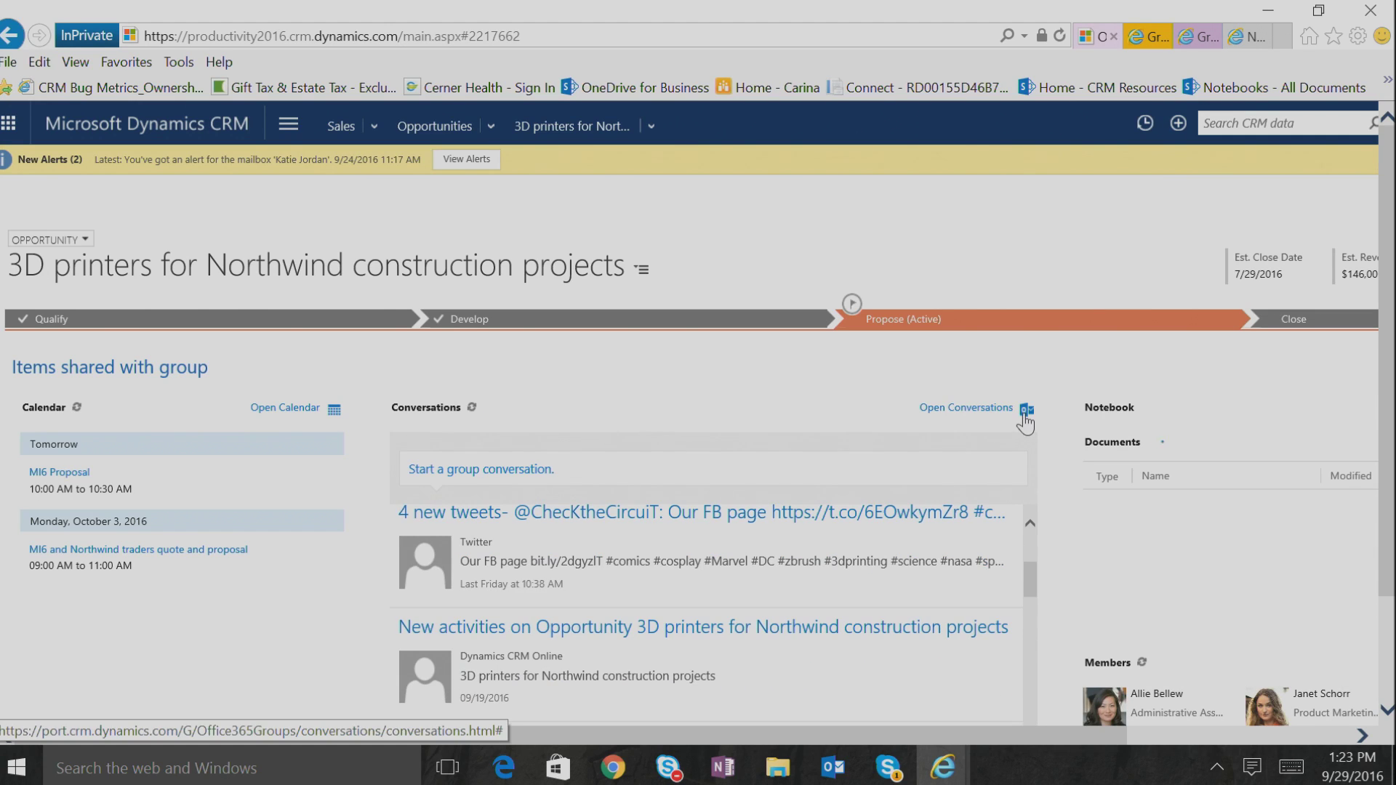
pyautogui.click(1026, 408)
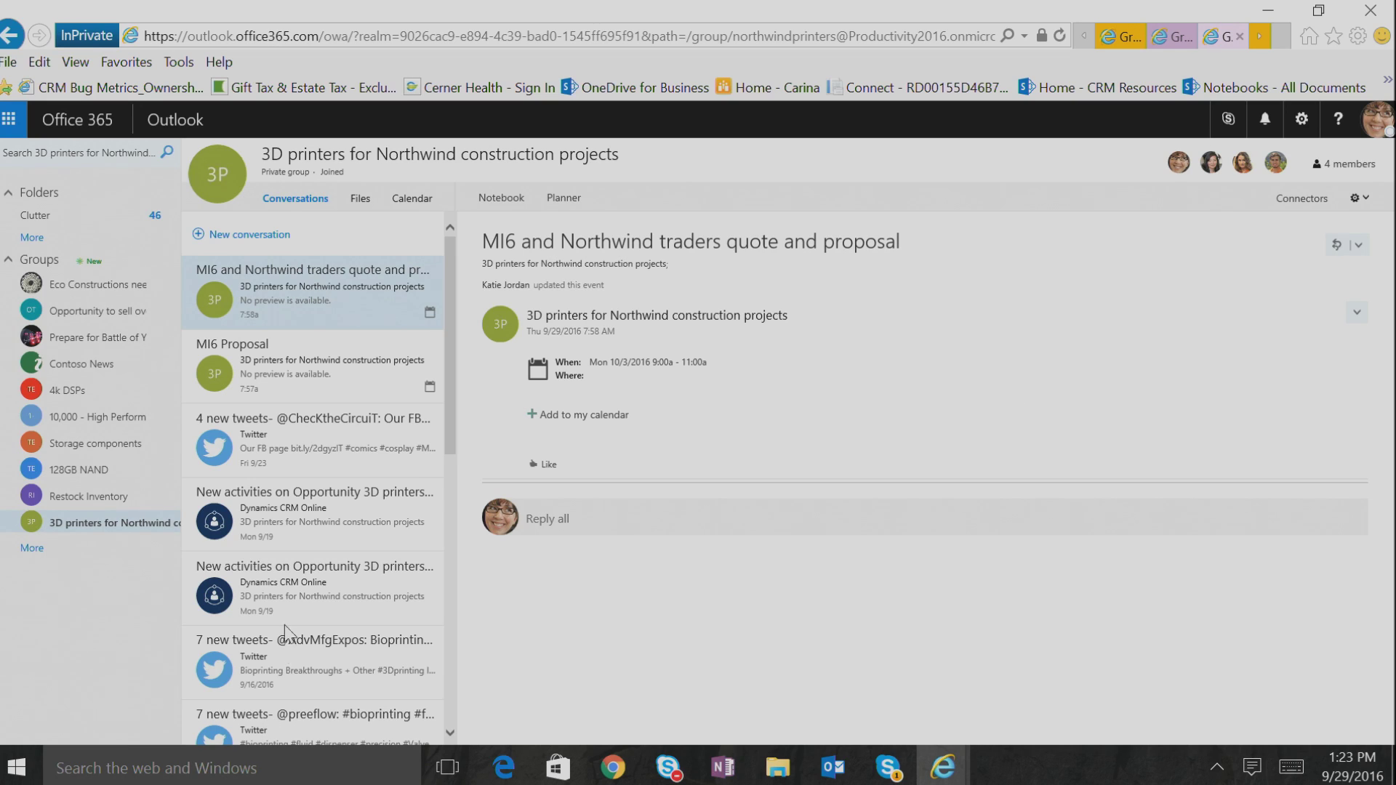
pyautogui.click(290, 518)
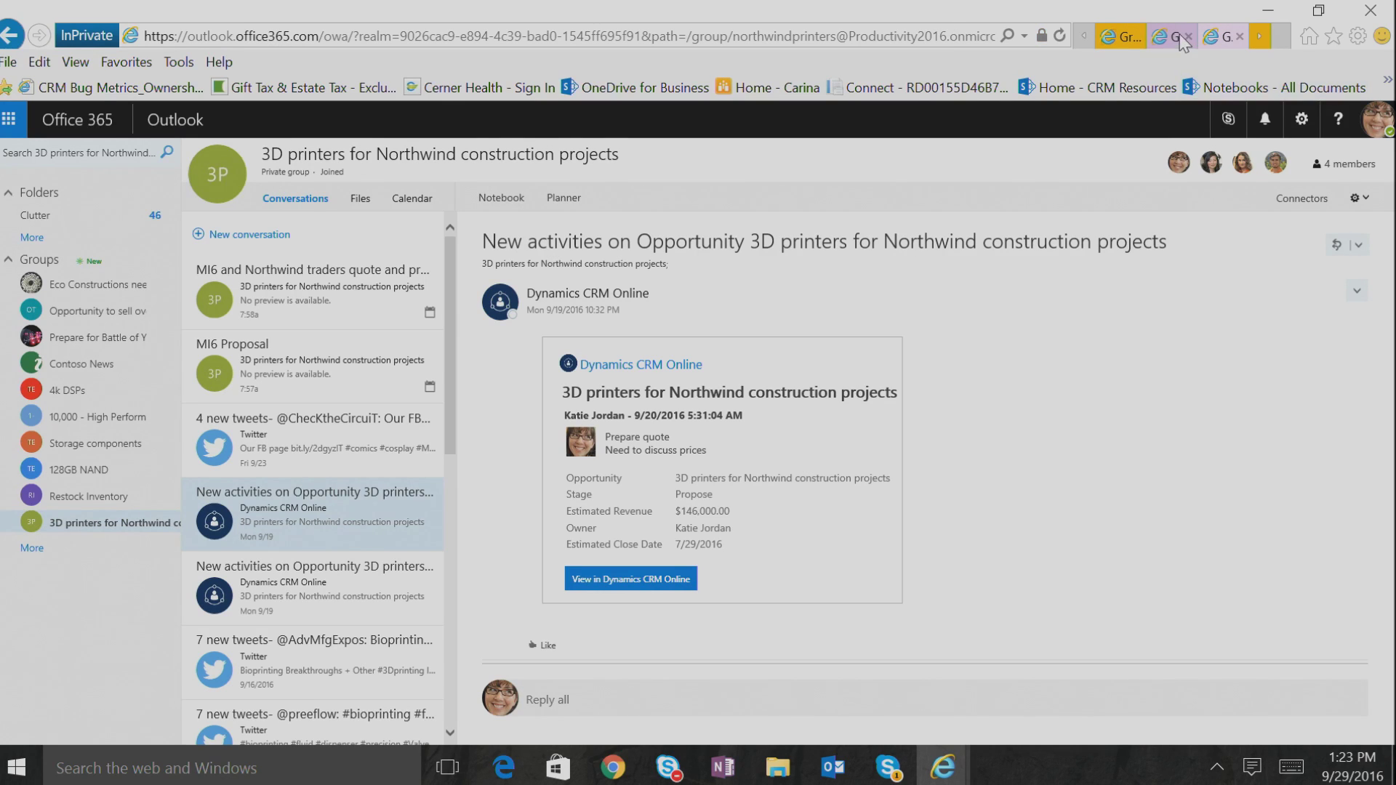
# Return from Outlook to Dynamics CRM and go to the My Open Opportunities list, declining to send the error report.
pyautogui.click(1124, 35)
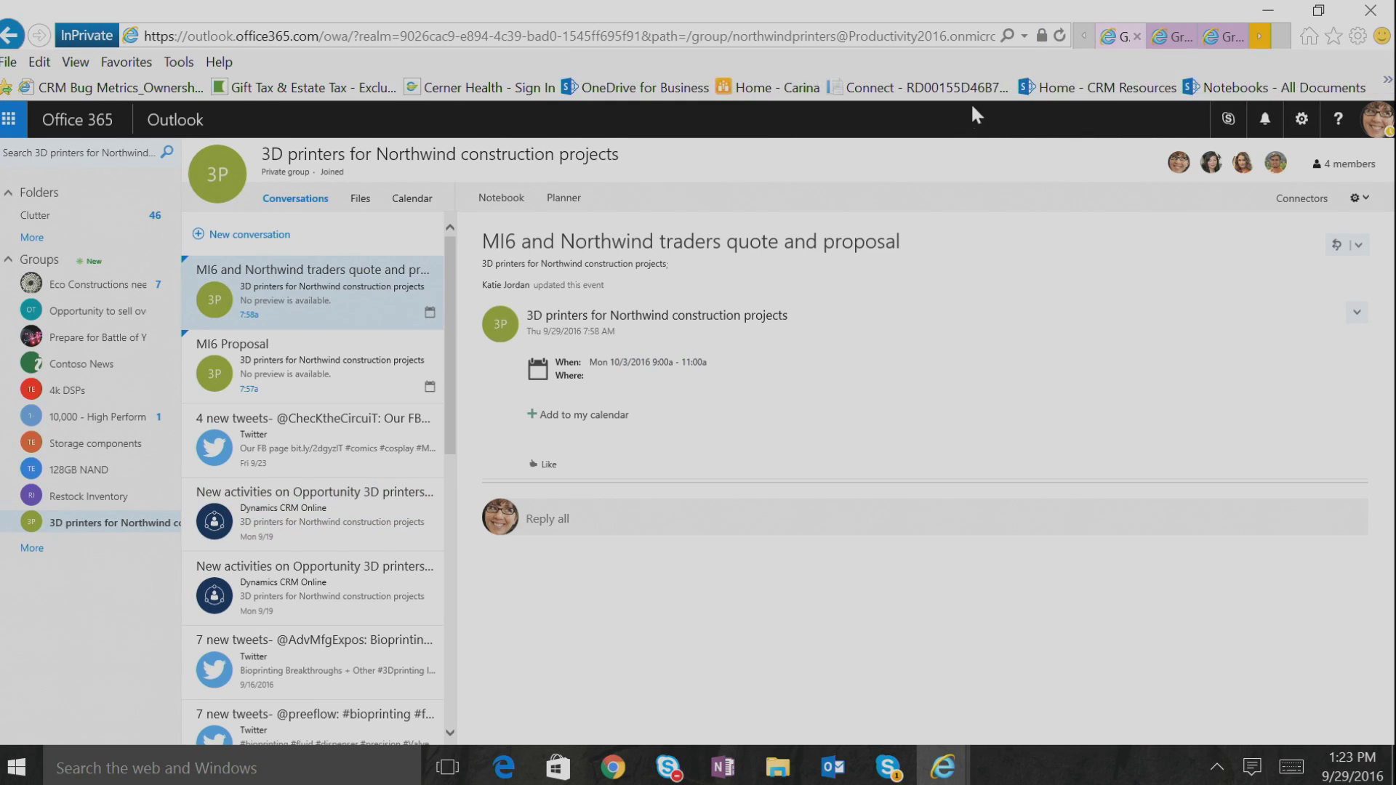
pyautogui.click(1084, 36)
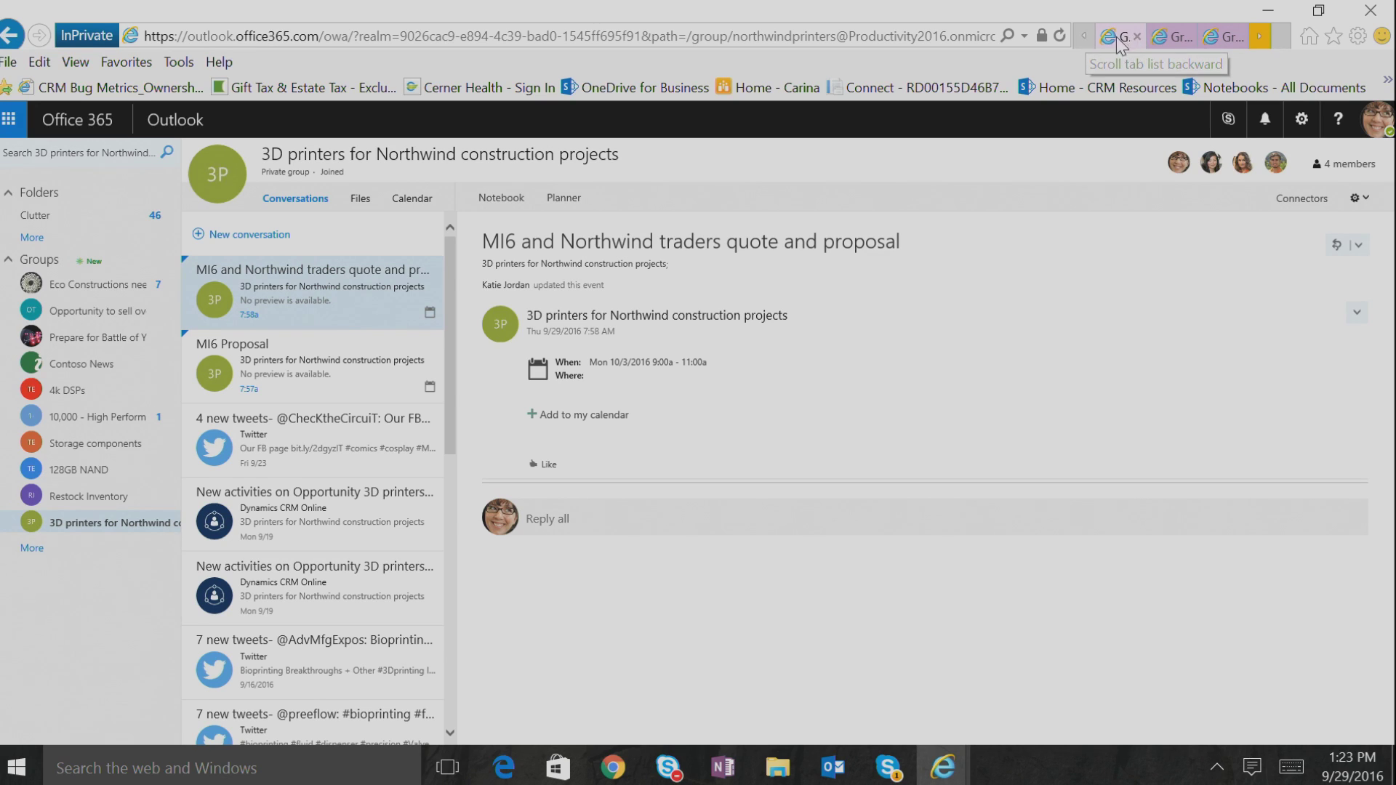
pyautogui.click(1120, 35)
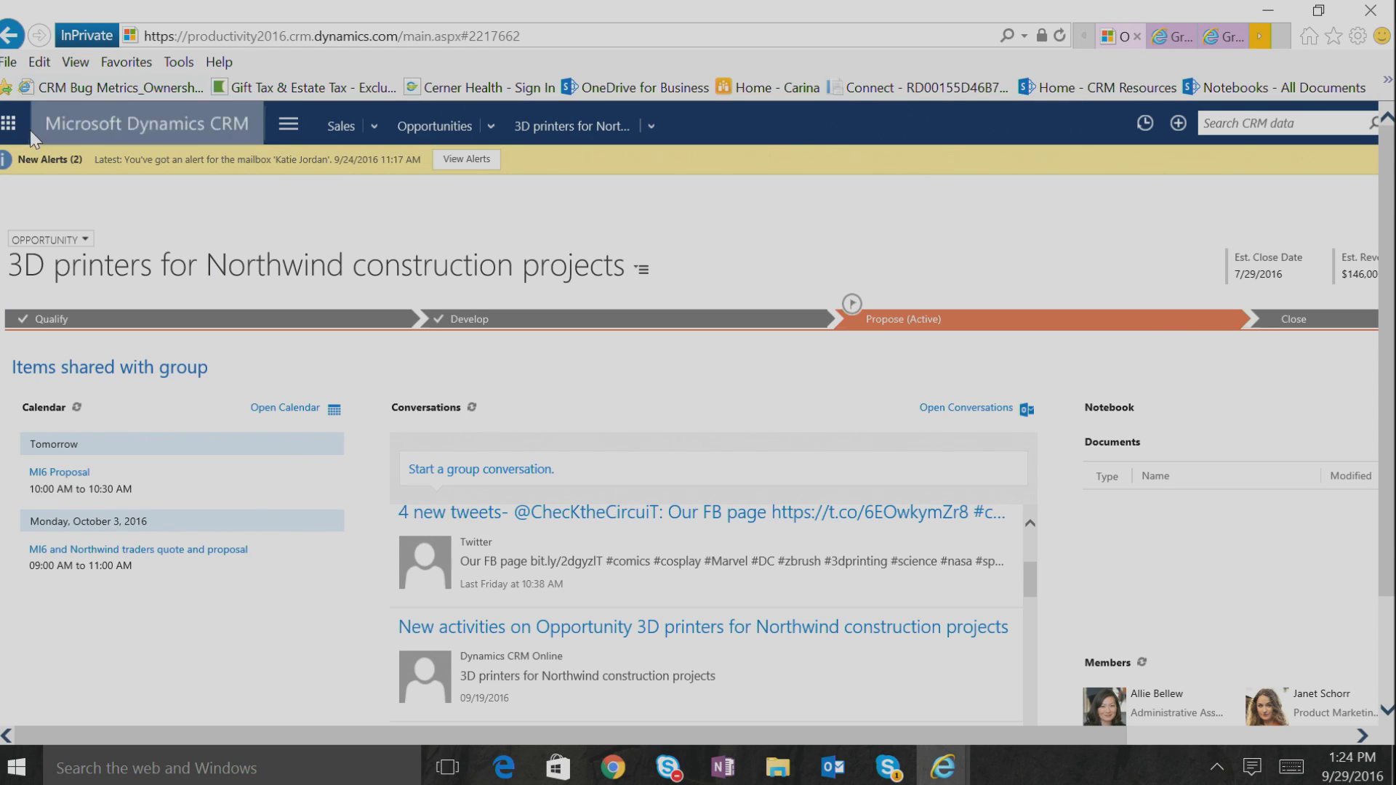
pyautogui.click(444, 131)
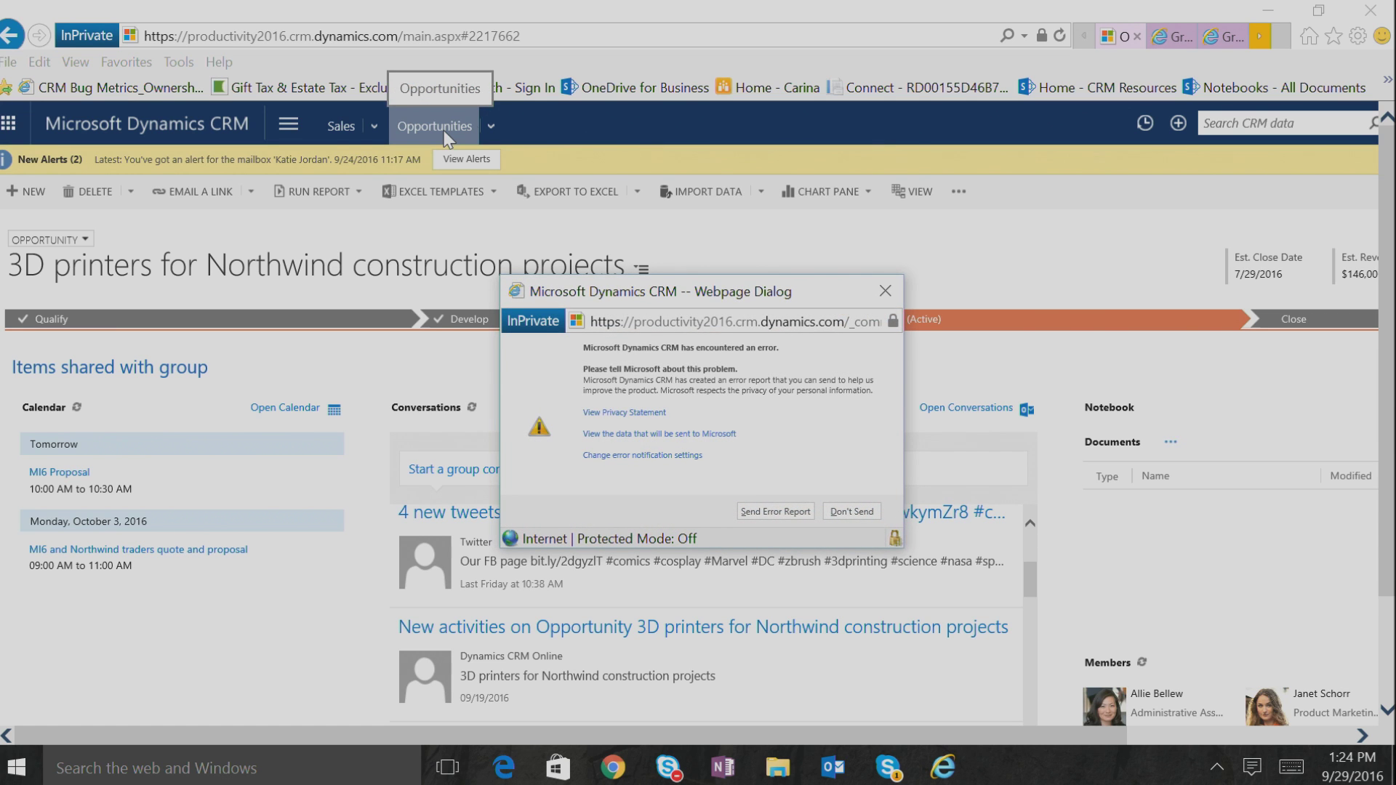
pyautogui.click(848, 513)
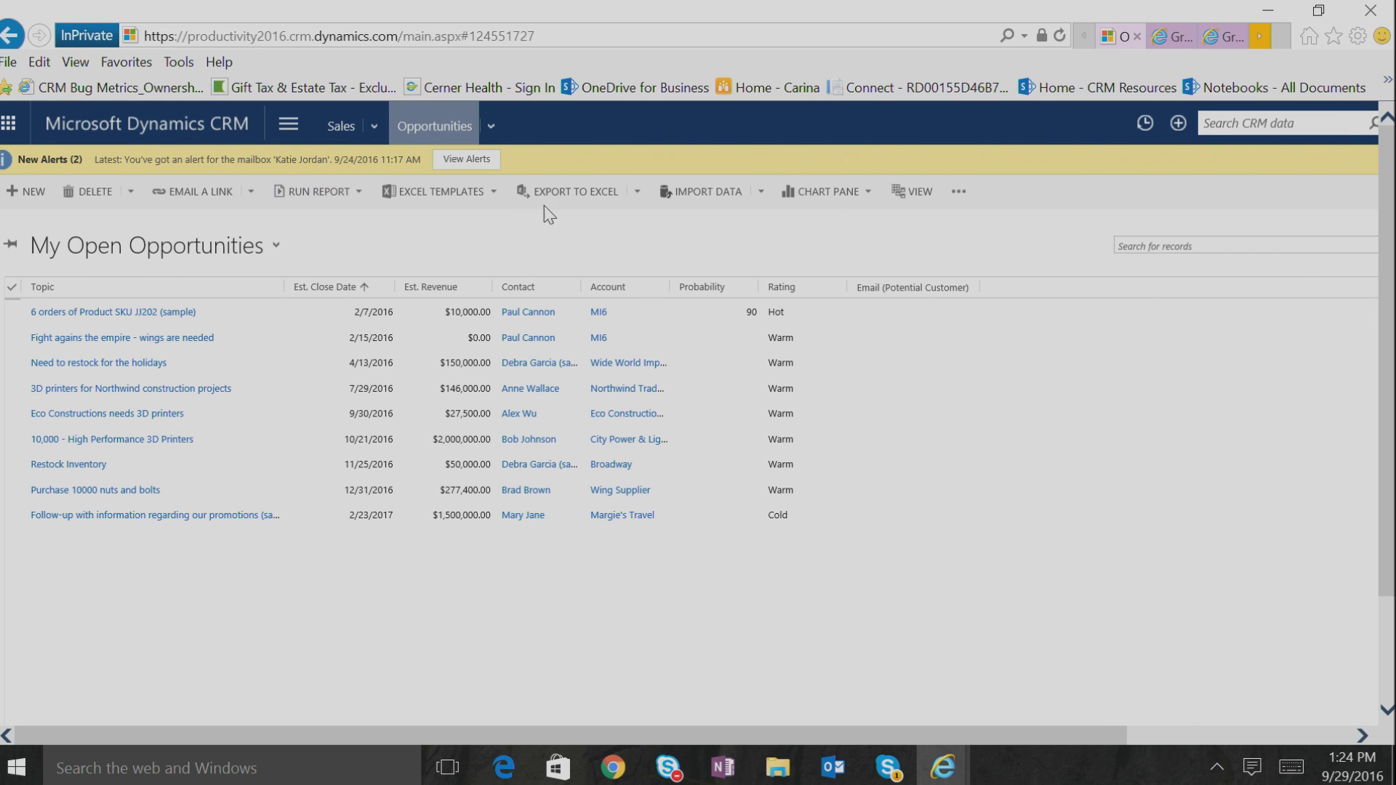
# Open the opportunities list in Excel Online, save the data back to CRM, and close the import notice.
pyautogui.click(638, 192)
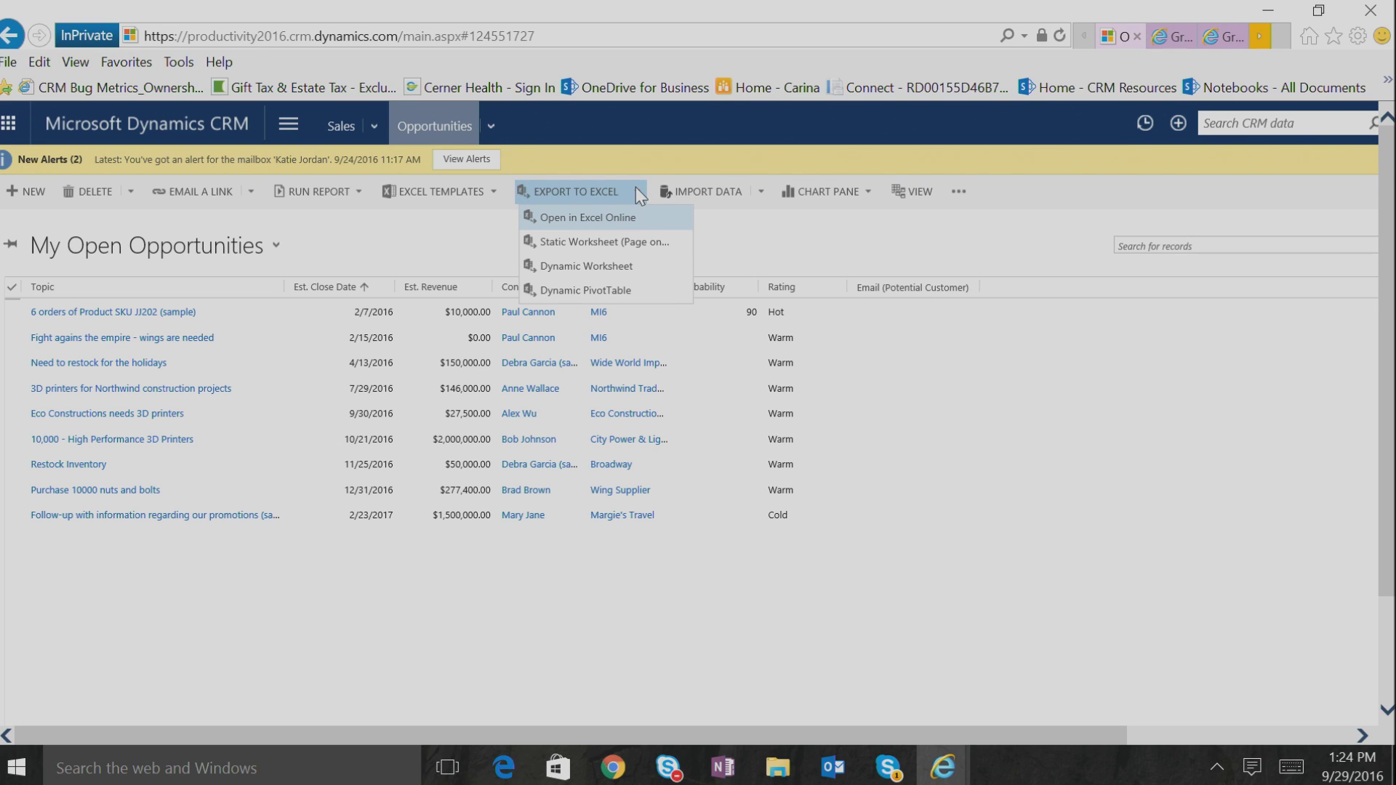
pyautogui.click(582, 217)
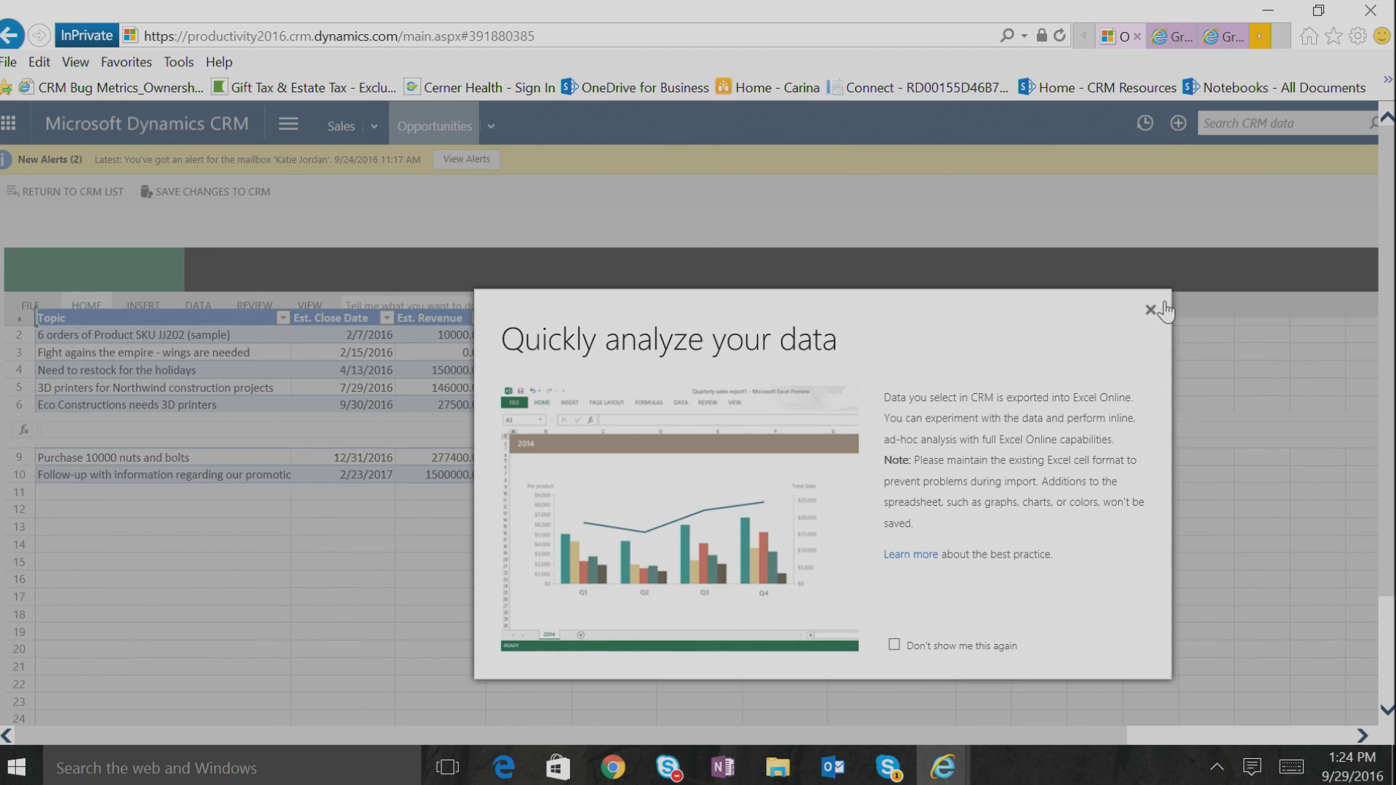
pyautogui.click(1151, 312)
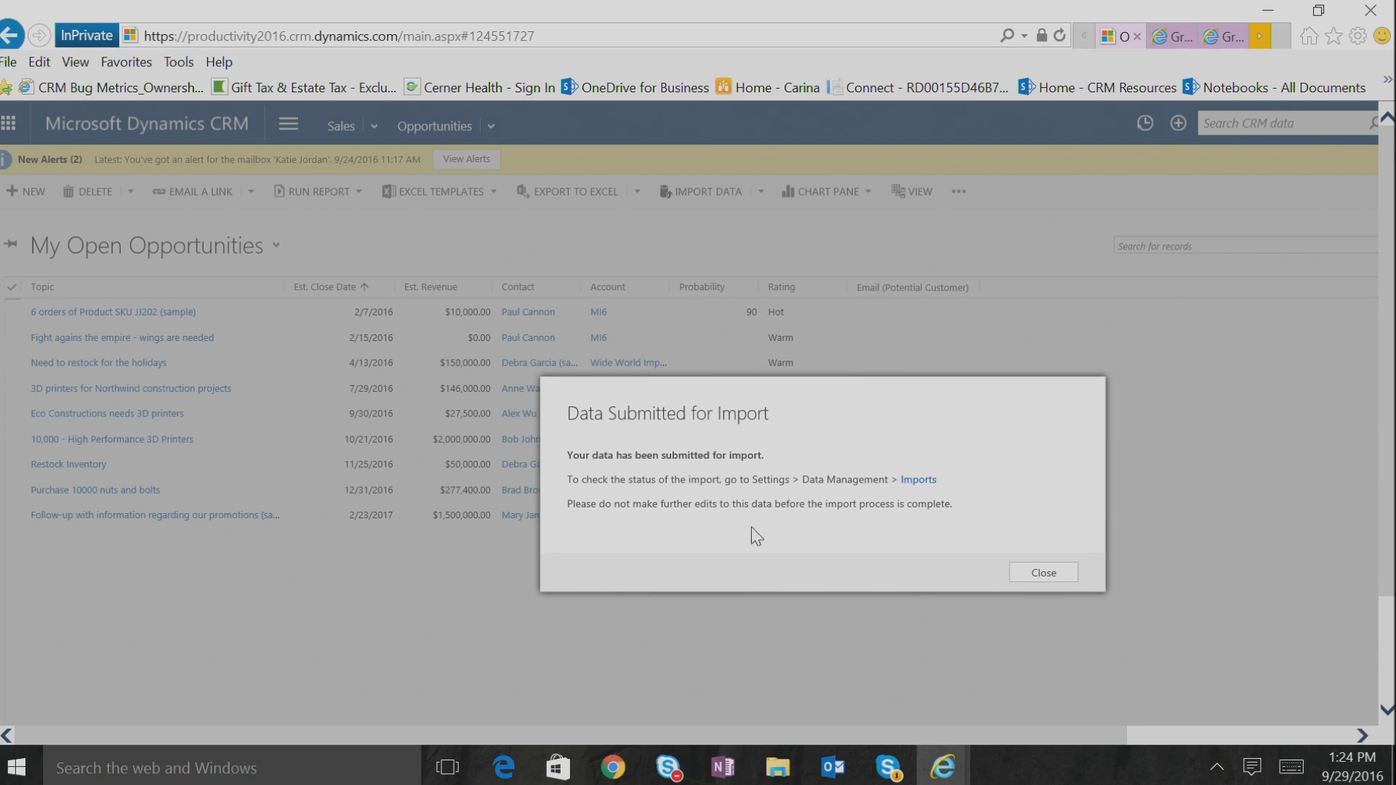
pyautogui.click(1043, 577)
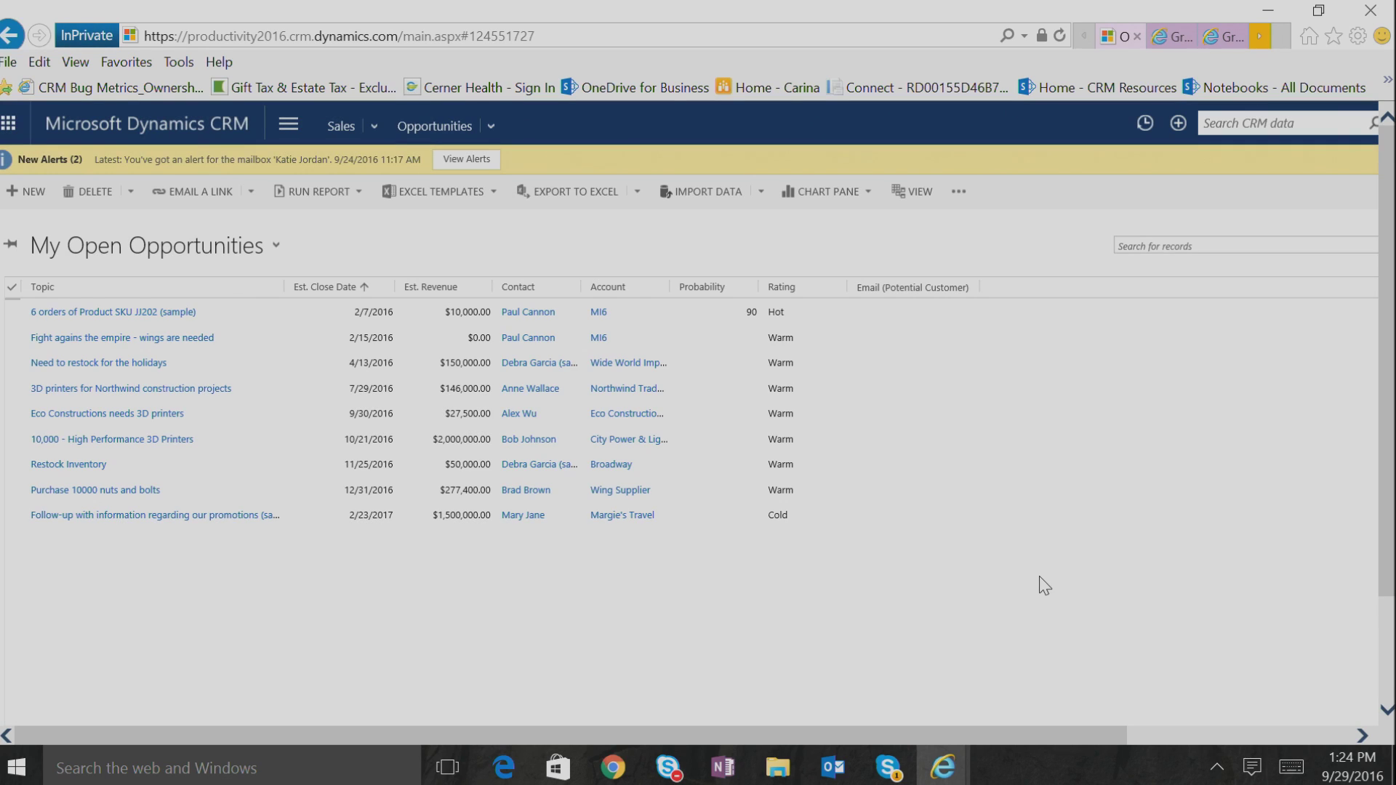
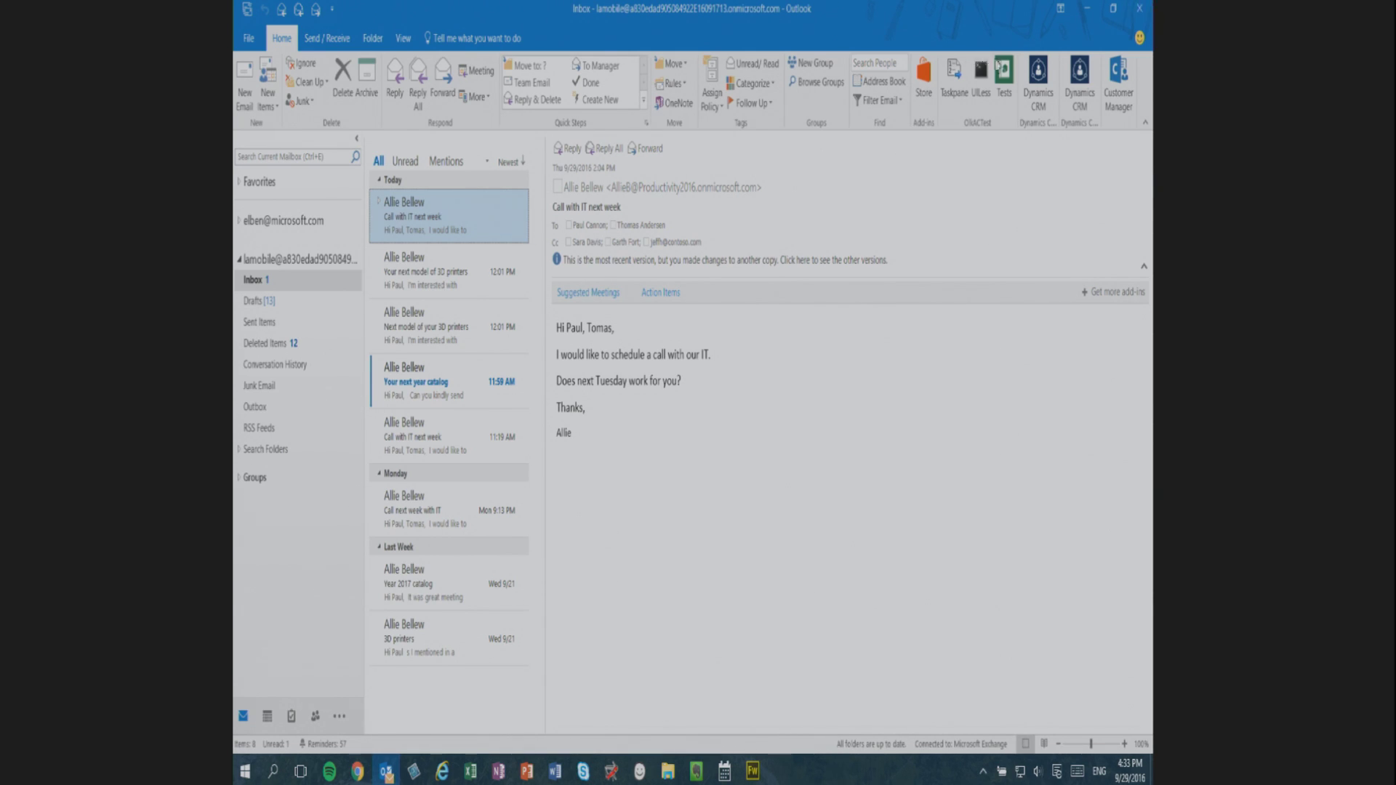
# Show the Dynamics CRM information for the "Call with IT next week" email and review the sender's and the IT Engineer's details.
pyautogui.click(1040, 90)
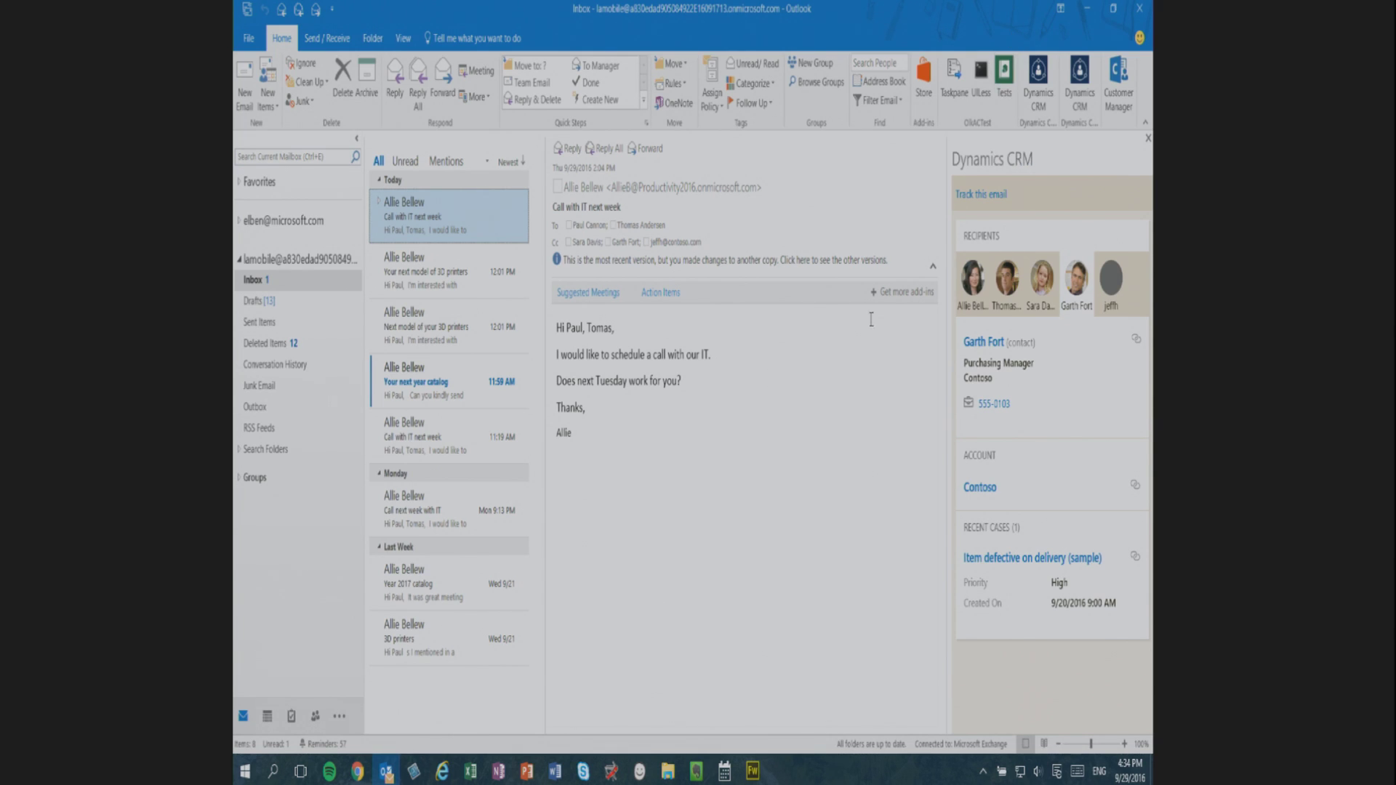
pyautogui.click(973, 288)
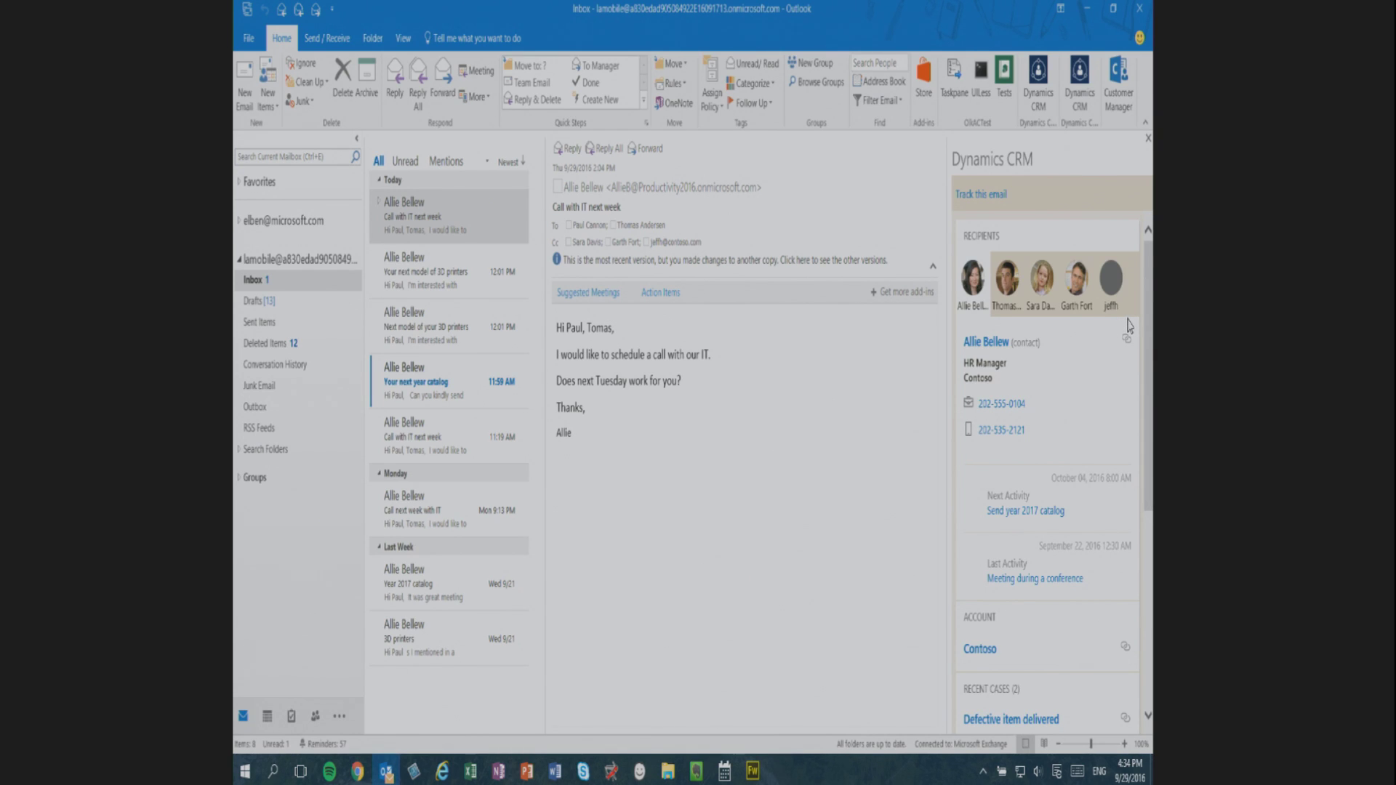
pyautogui.moveTo(1151, 336)
pyautogui.mouseDown()
pyautogui.moveTo(1148, 429)
pyautogui.moveTo(1146, 311)
pyautogui.mouseUp()
pyautogui.click(1044, 290)
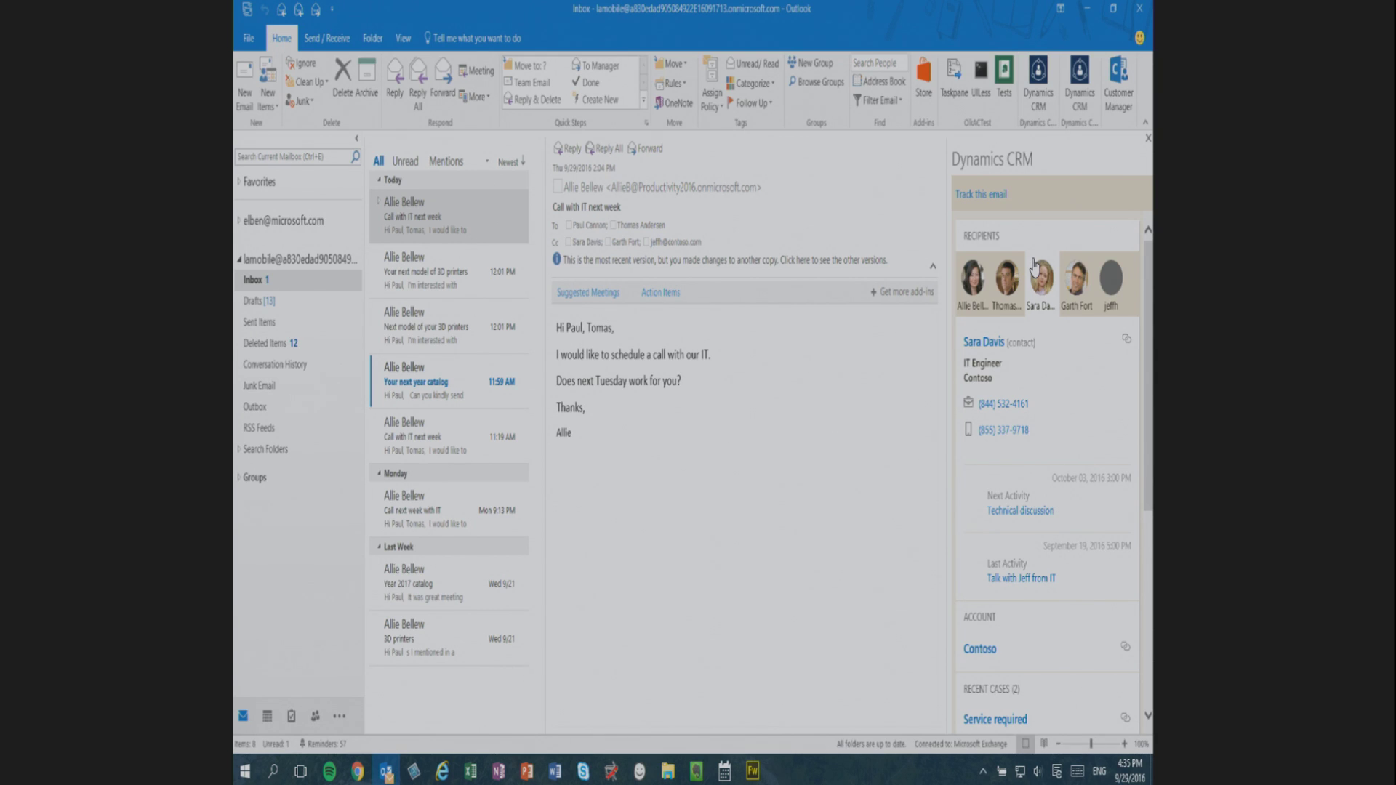
# Track the email regarding the sender's recent opportunity "Will be ordering 11 items".
pyautogui.click(973, 289)
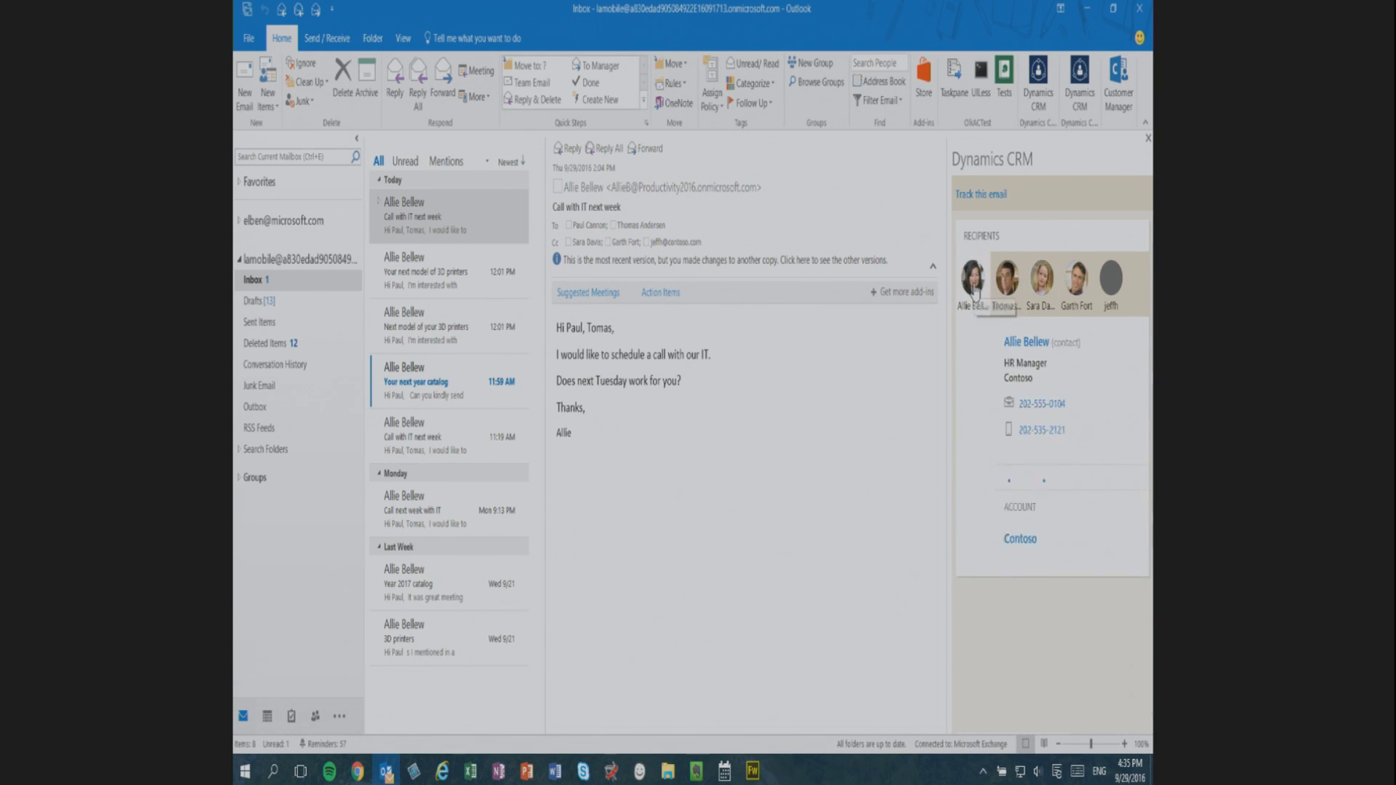
pyautogui.moveTo(1147, 363); pyautogui.dragTo(1146, 529)
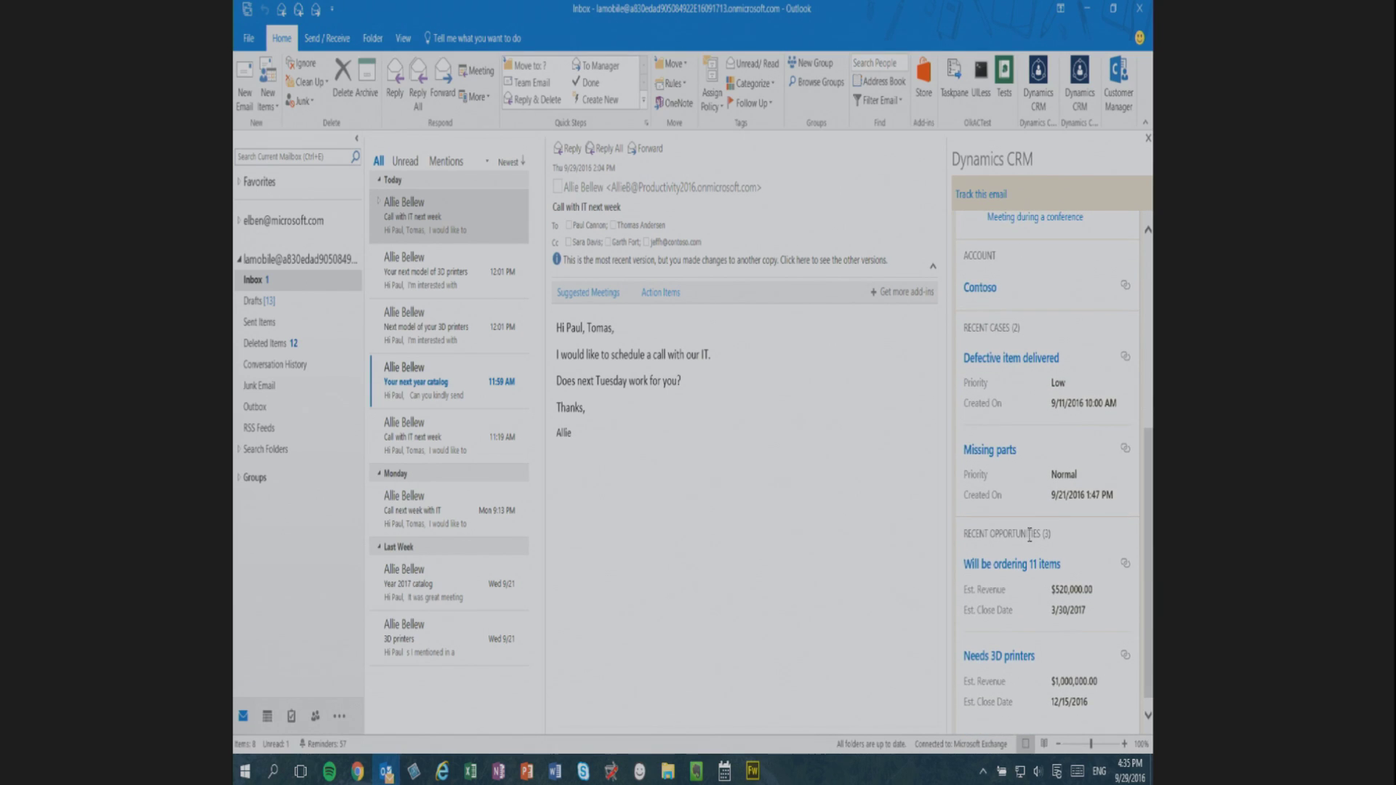
pyautogui.click(1125, 568)
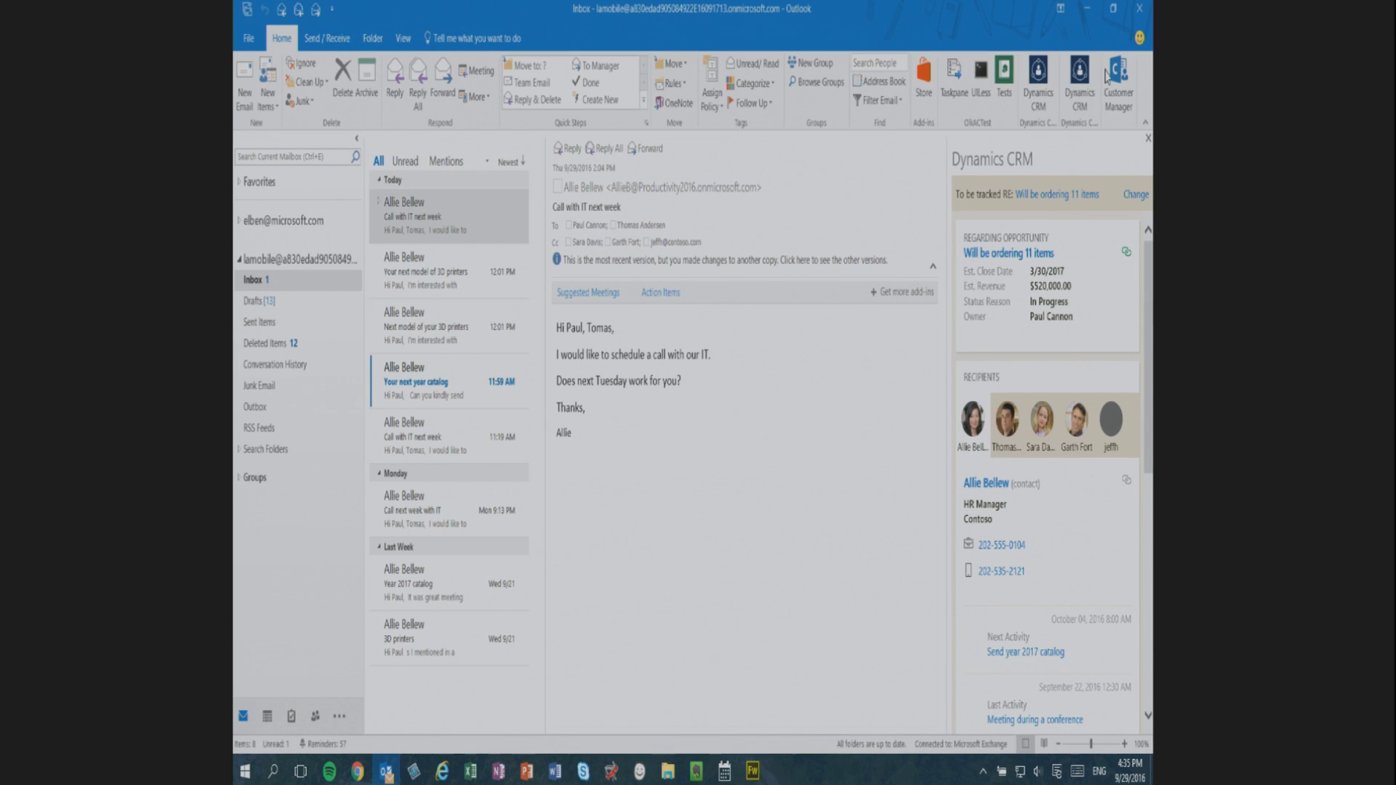
# Reposition and re-maximize the Outlook window, then widen the Dynamics CRM area beside the email.
pyautogui.click(1120, 19)
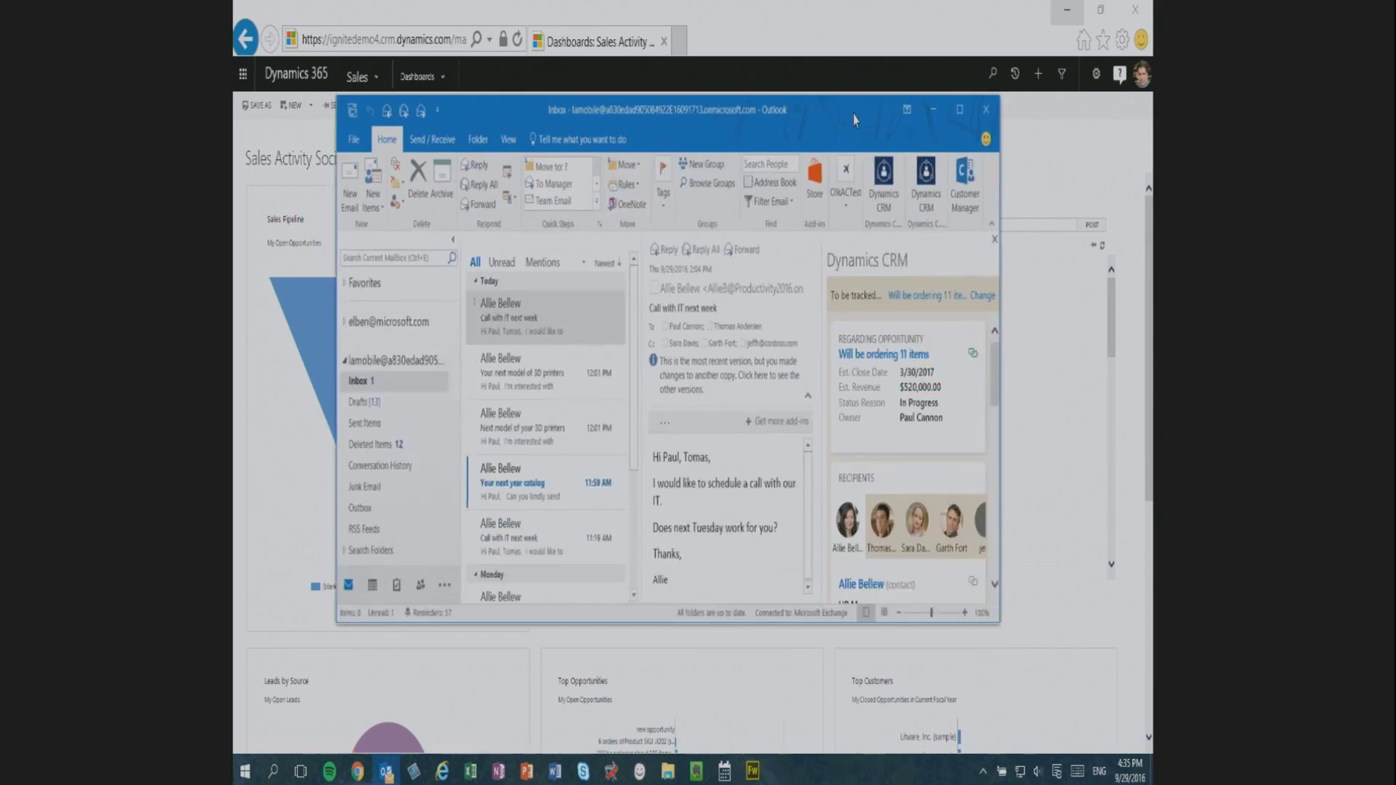
pyautogui.moveTo(947, 203); pyautogui.dragTo(1056, 203)
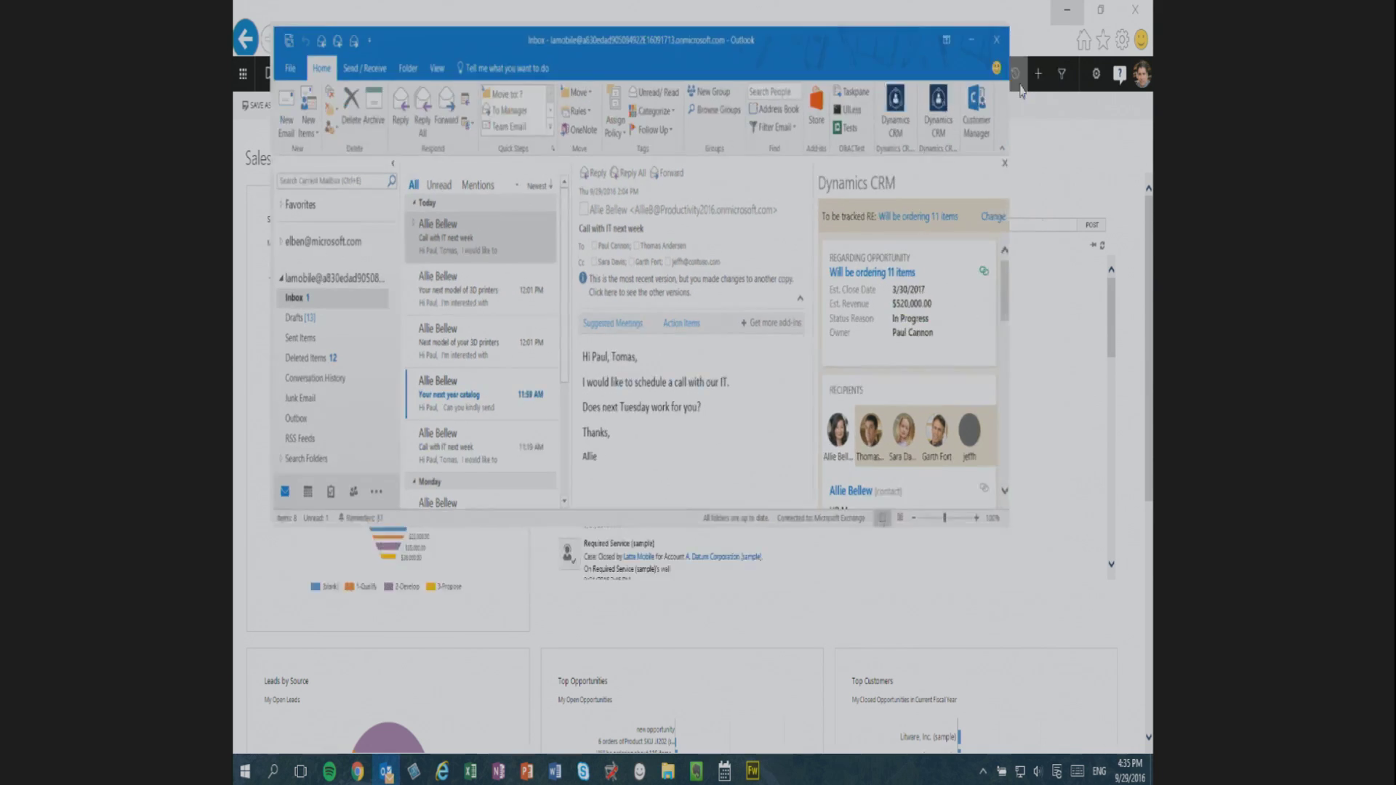
pyautogui.click(1012, 81)
pyautogui.moveTo(944, 291); pyautogui.dragTo(845, 301)
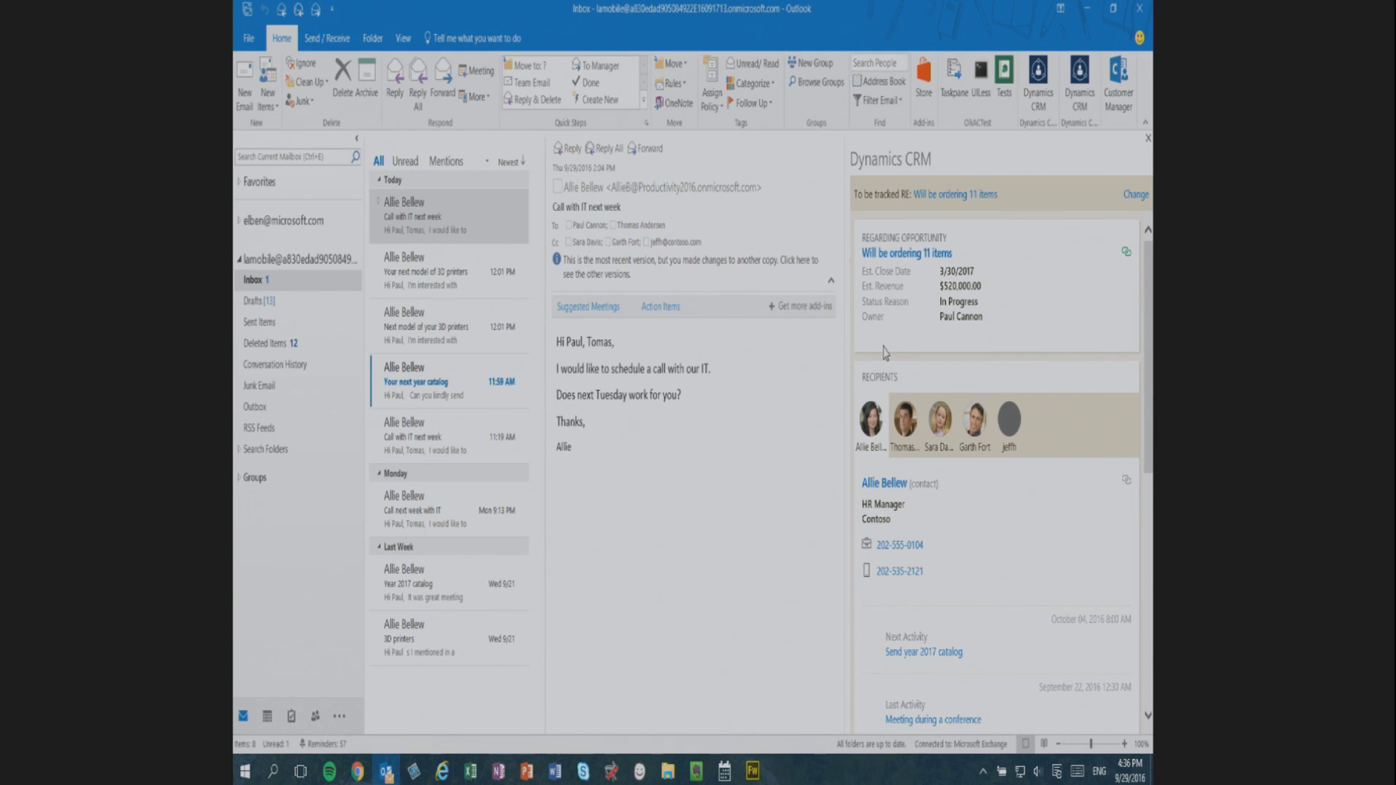
# Explore changing the email's regarding record by searching for "c" and viewing the new record types, then return to the email's CRM details.
pyautogui.click(1135, 195)
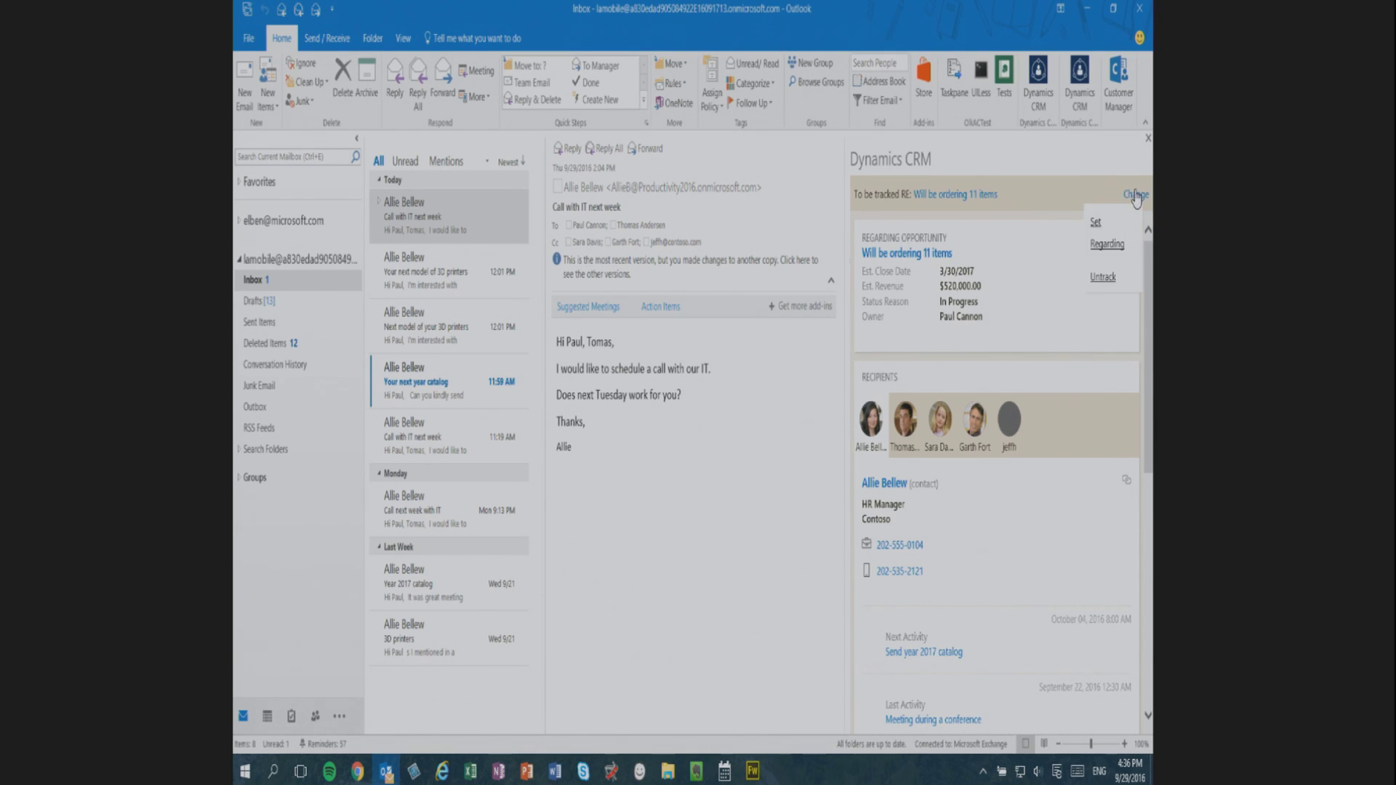
pyautogui.click(1106, 232)
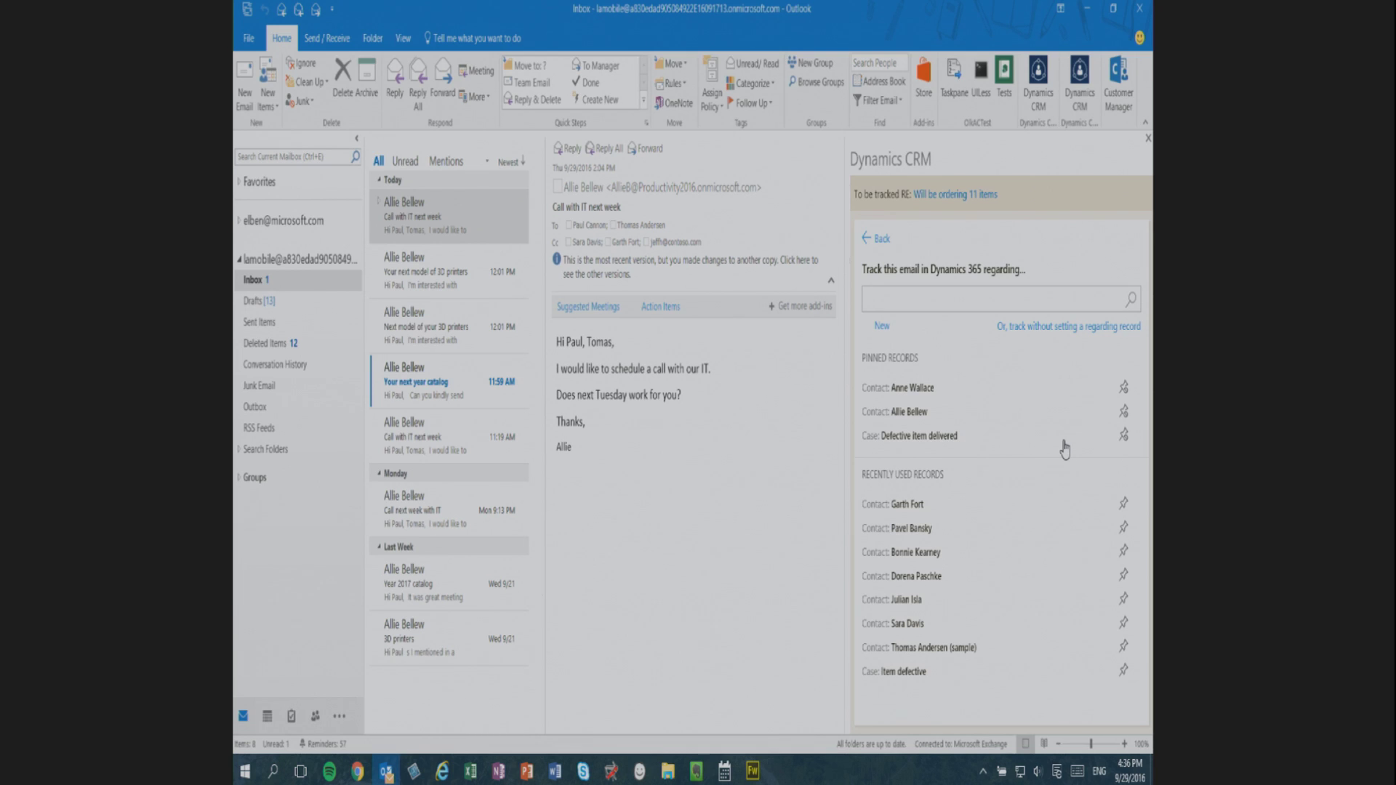
pyautogui.click(917, 304)
pyautogui.write('c')
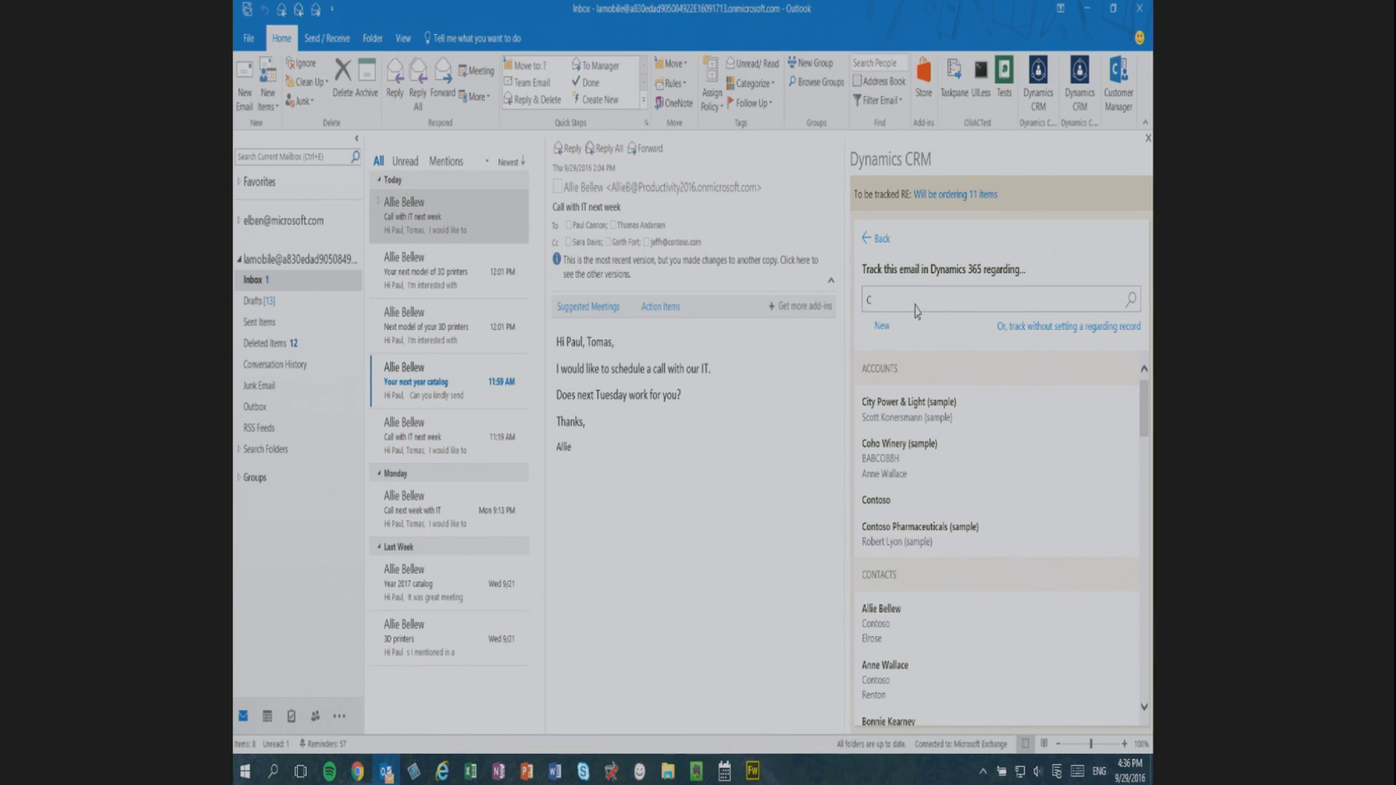
pyautogui.click(883, 328)
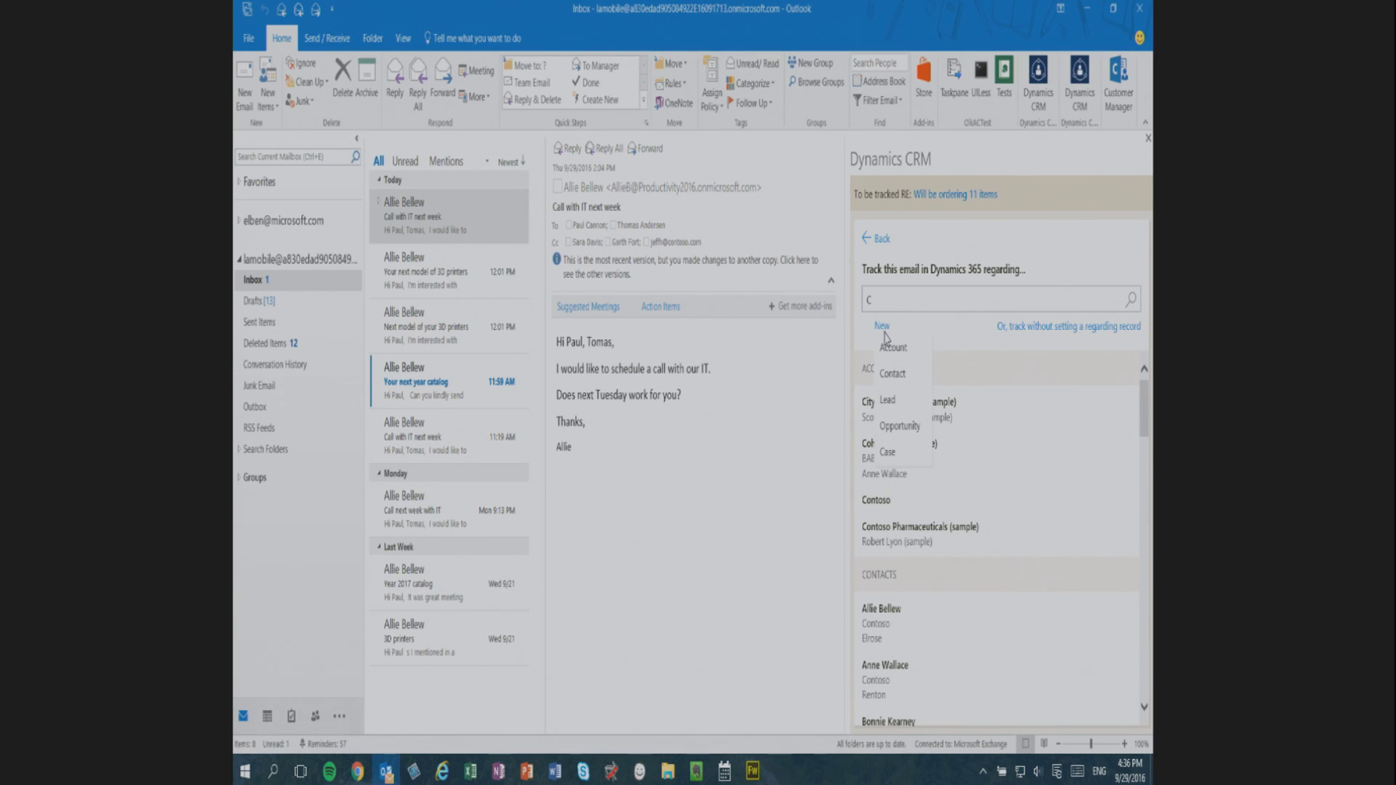
pyautogui.click(872, 238)
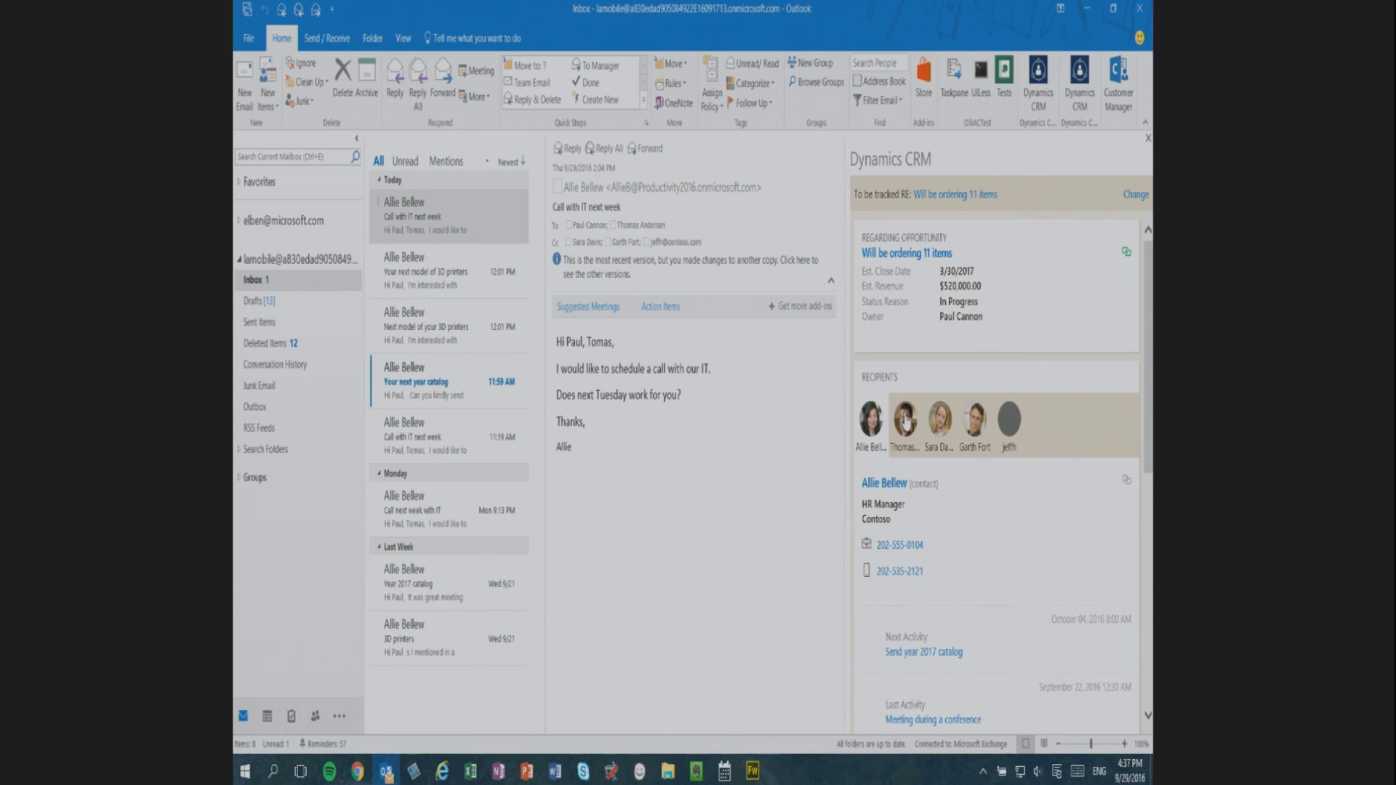
# View the CRM contact details of the email's second listed person, the IT Manager.
pyautogui.click(905, 419)
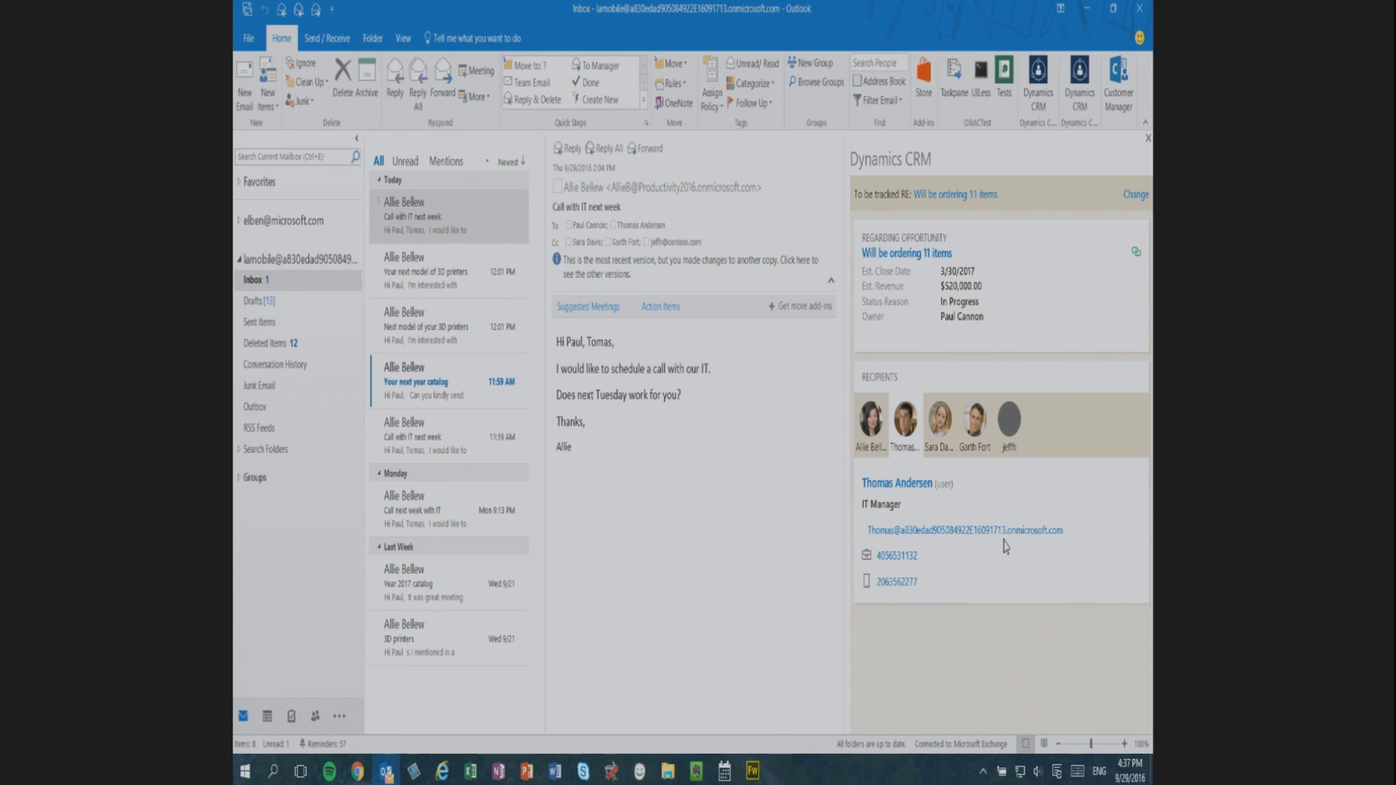
# View the CRM details of the email's last listed recipient, the contoso.com address without a photo.
pyautogui.click(1011, 423)
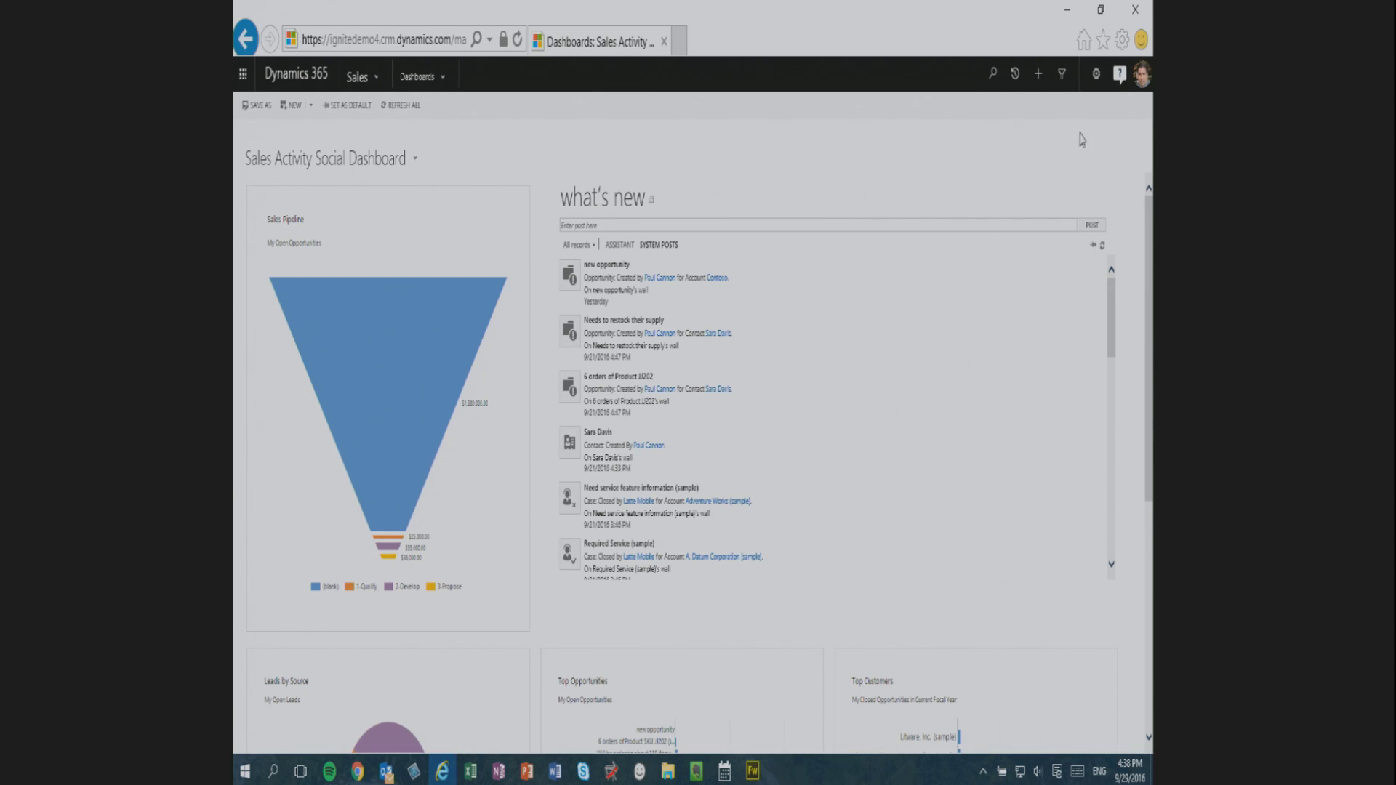
# View the Apps for Dynamics 365 page in the web client, then open the Dynamics 365 App for Outlook page in Settings.
pyautogui.click(1095, 77)
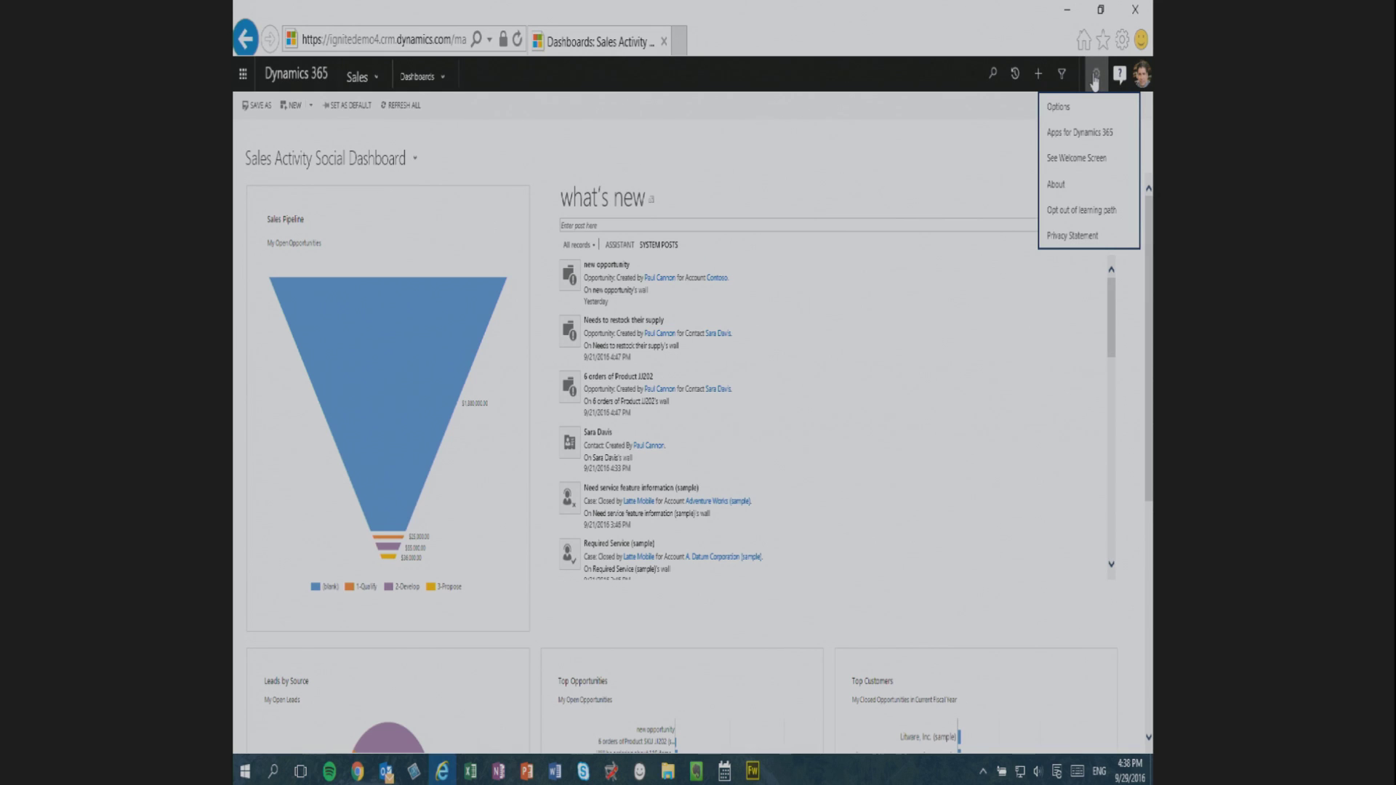
pyautogui.click(1084, 133)
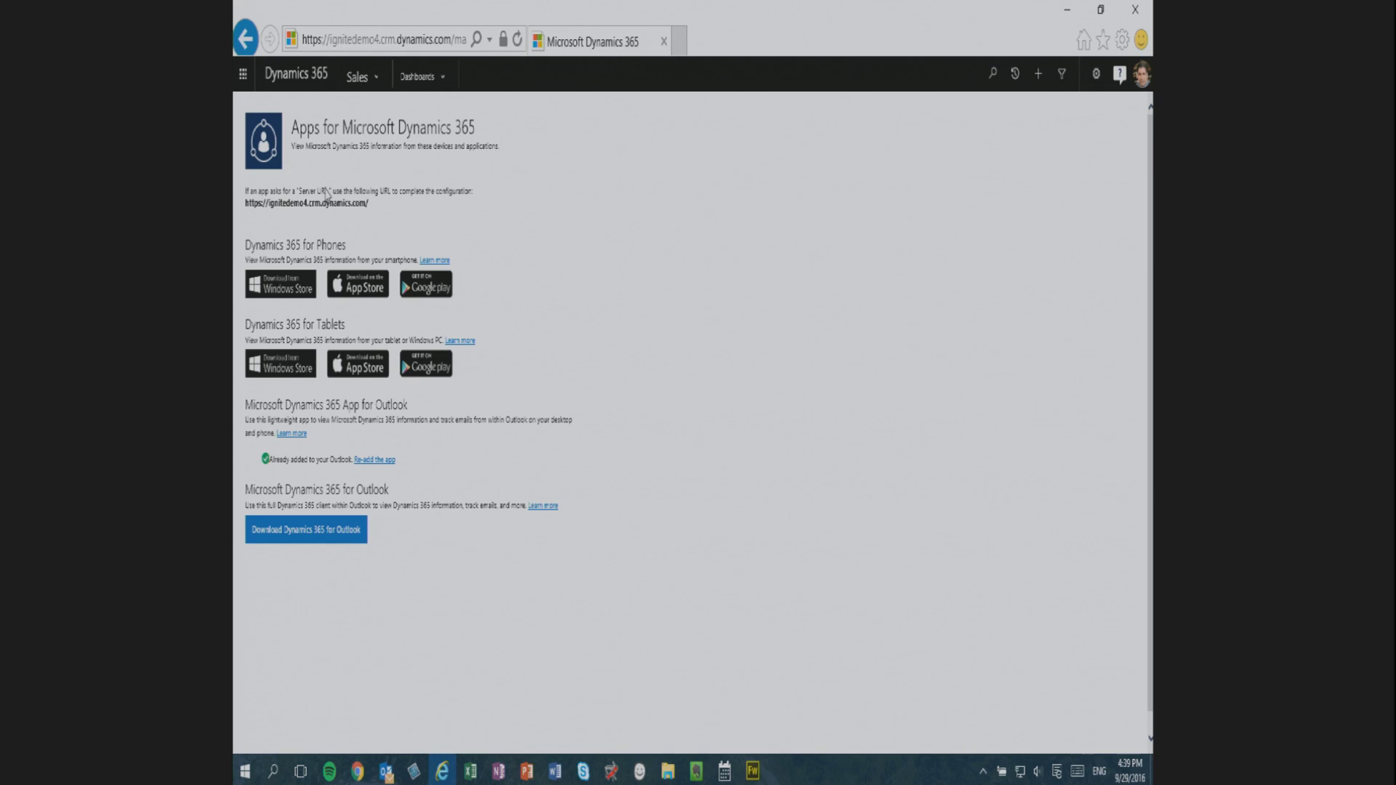
pyautogui.click(377, 84)
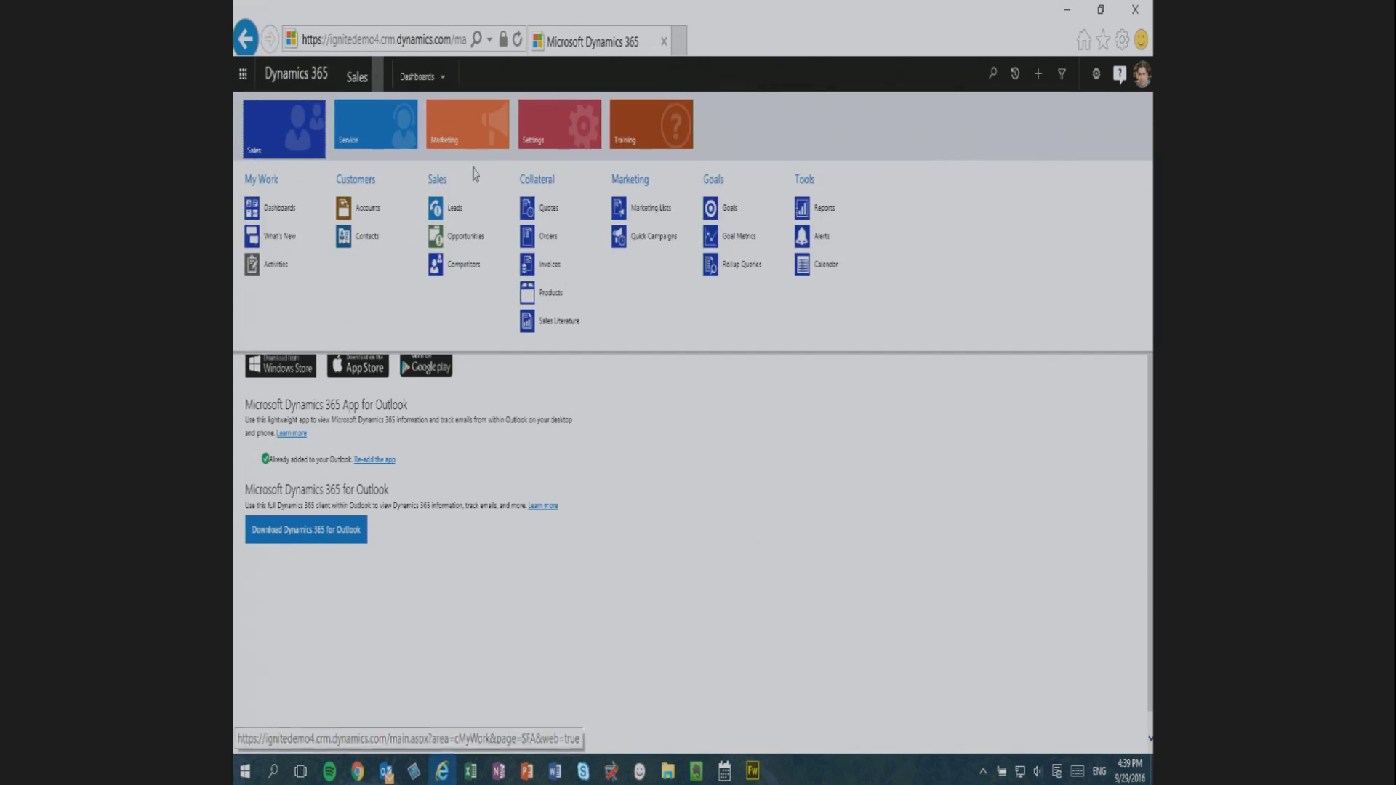
pyautogui.click(558, 136)
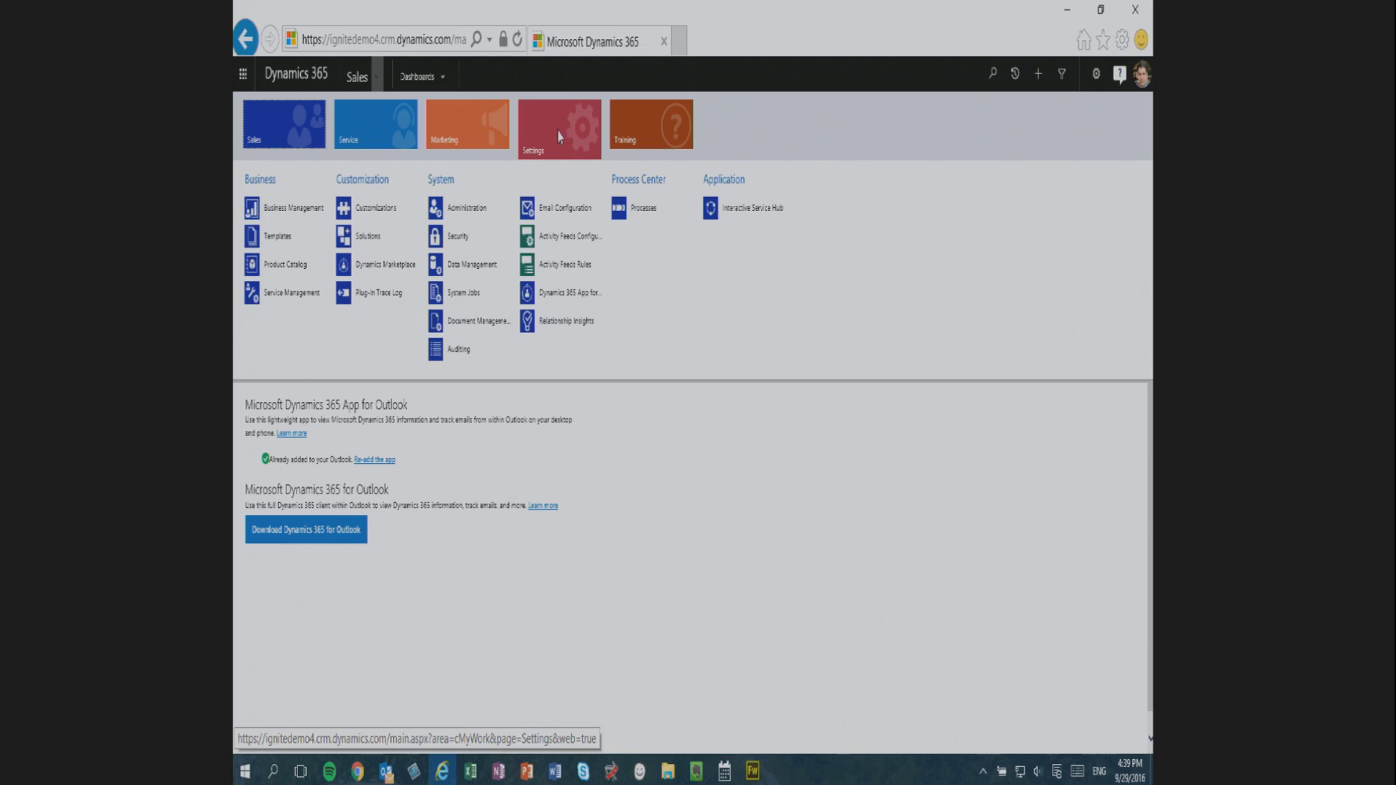
pyautogui.click(568, 293)
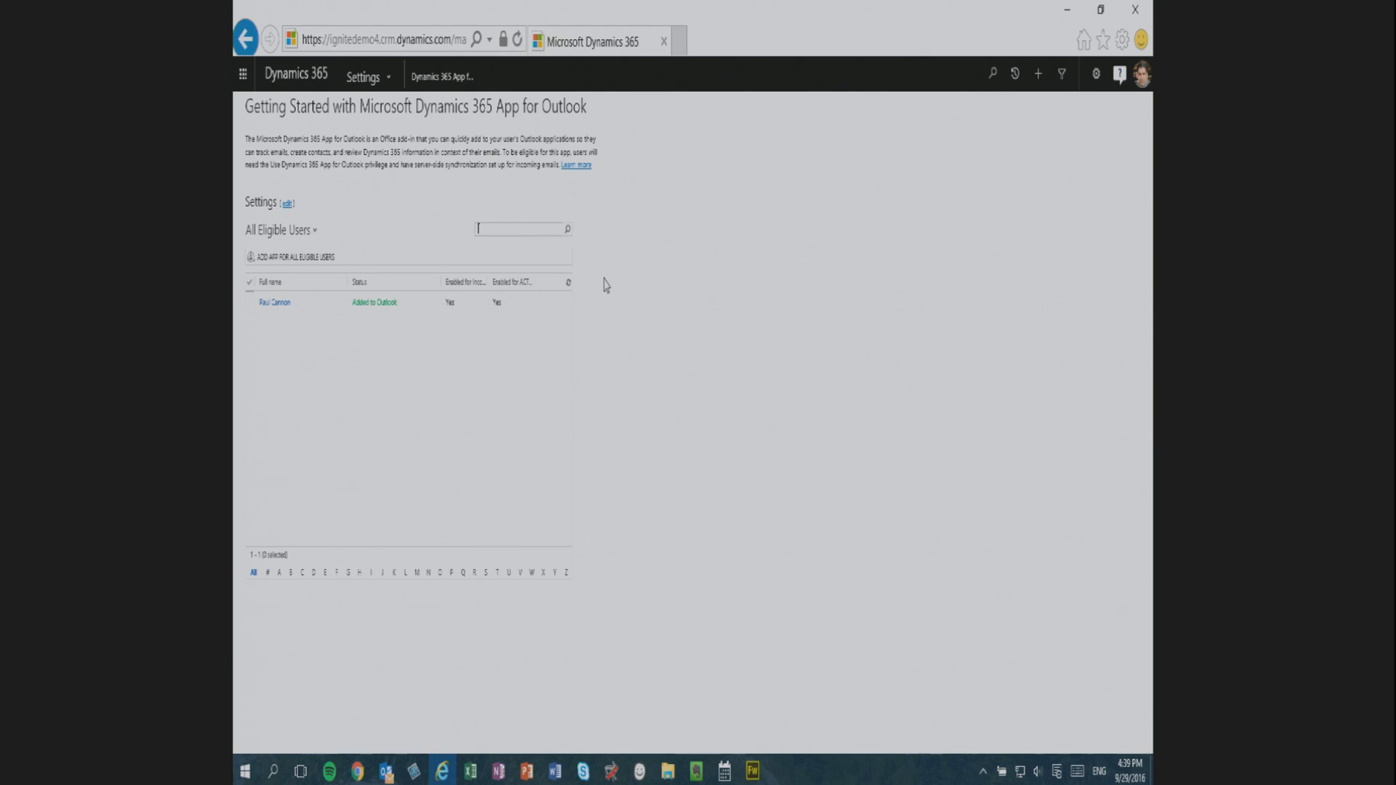
# Switch to Outlook and review the email sender's CRM contact details, including the activities, account and recent cases.
pyautogui.click(385, 771)
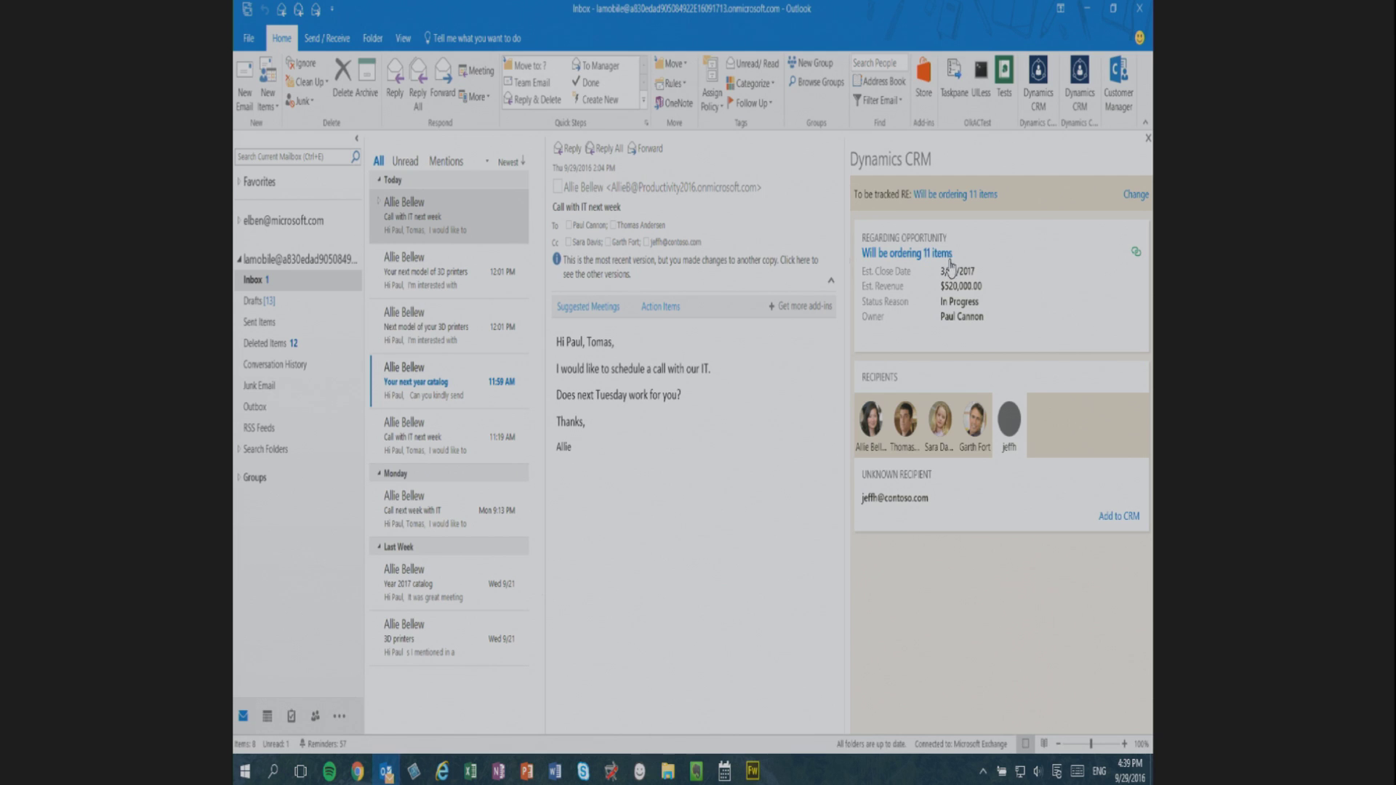
pyautogui.click(865, 425)
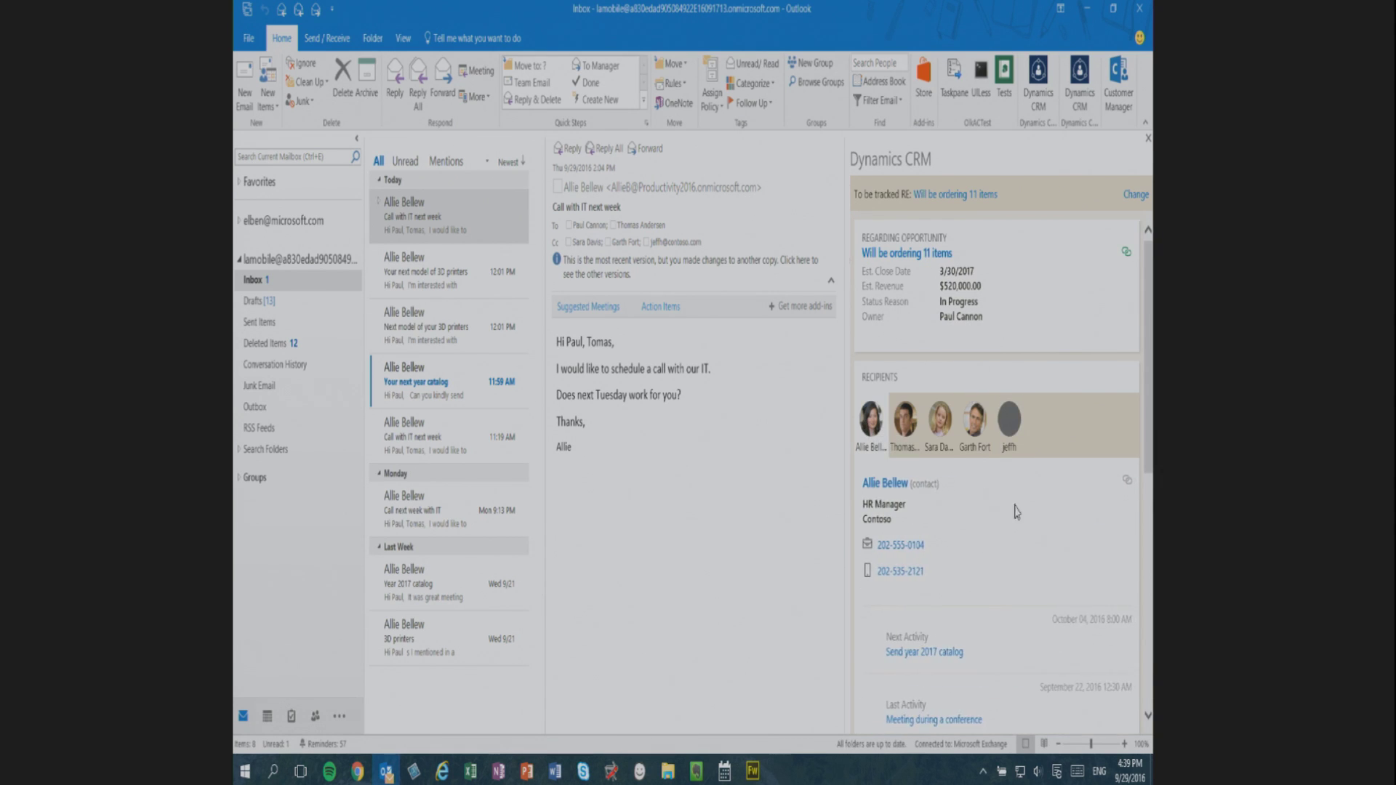
pyautogui.scroll(-5, 1150, 359)
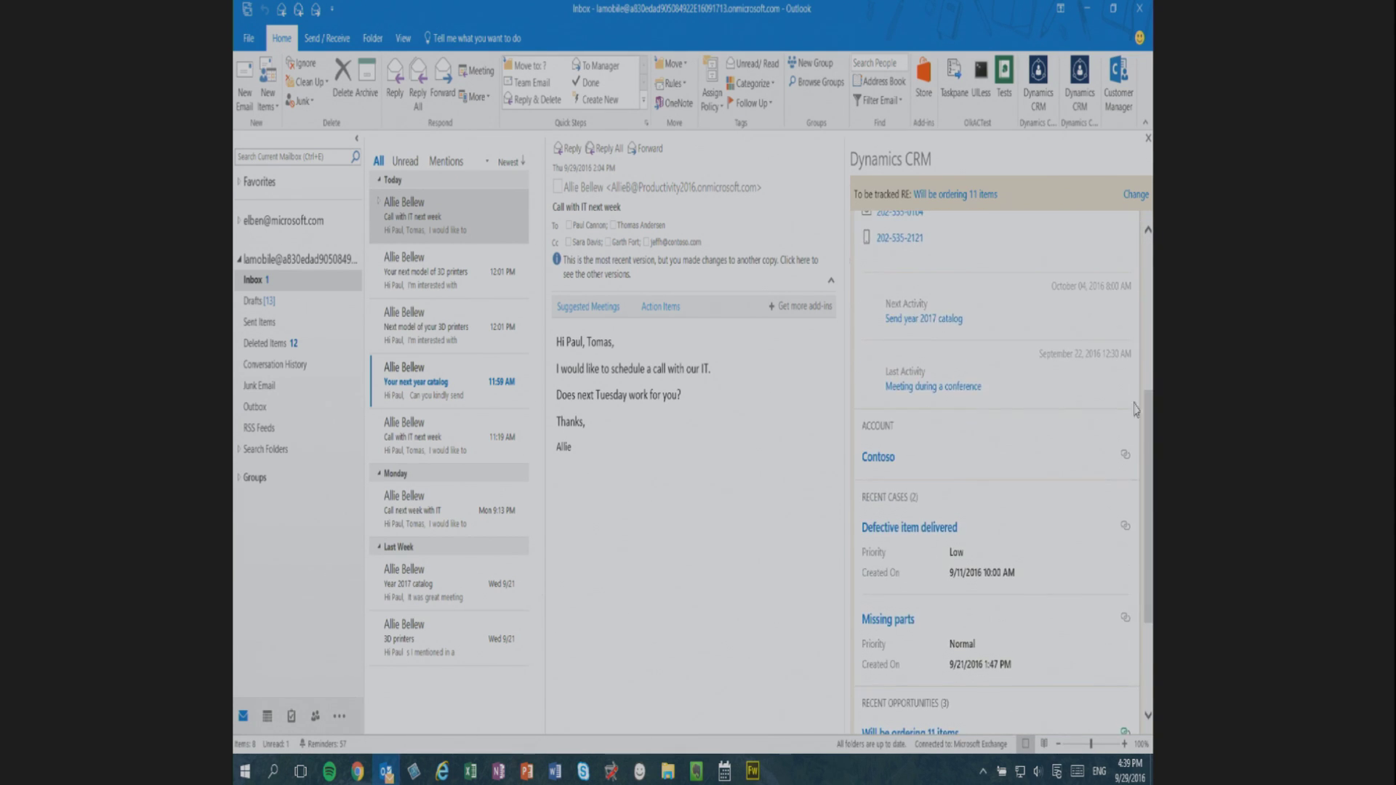
# Return to Dynamics 365 in the browser and open the email sender's contact record from the recent records.
pyautogui.click(1088, 10)
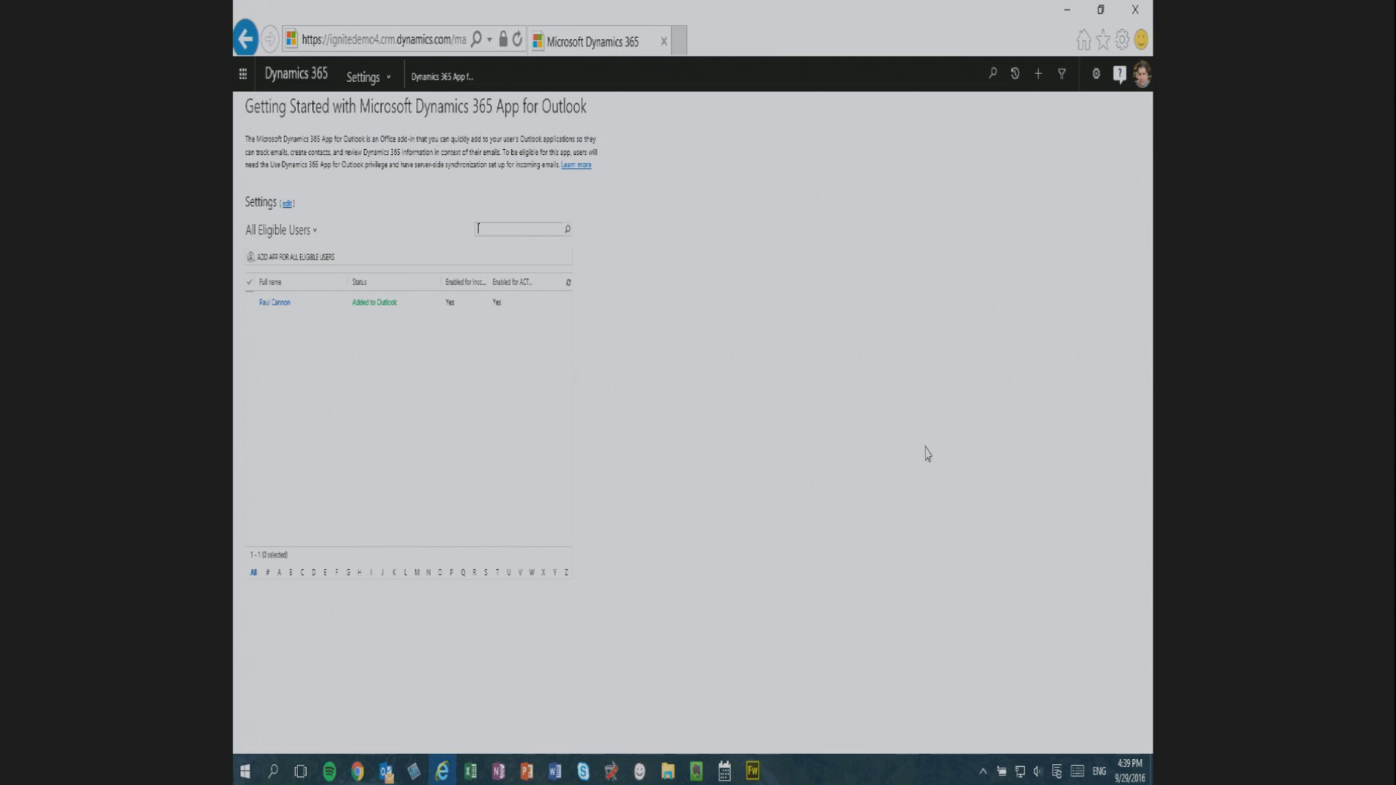
pyautogui.click(1015, 74)
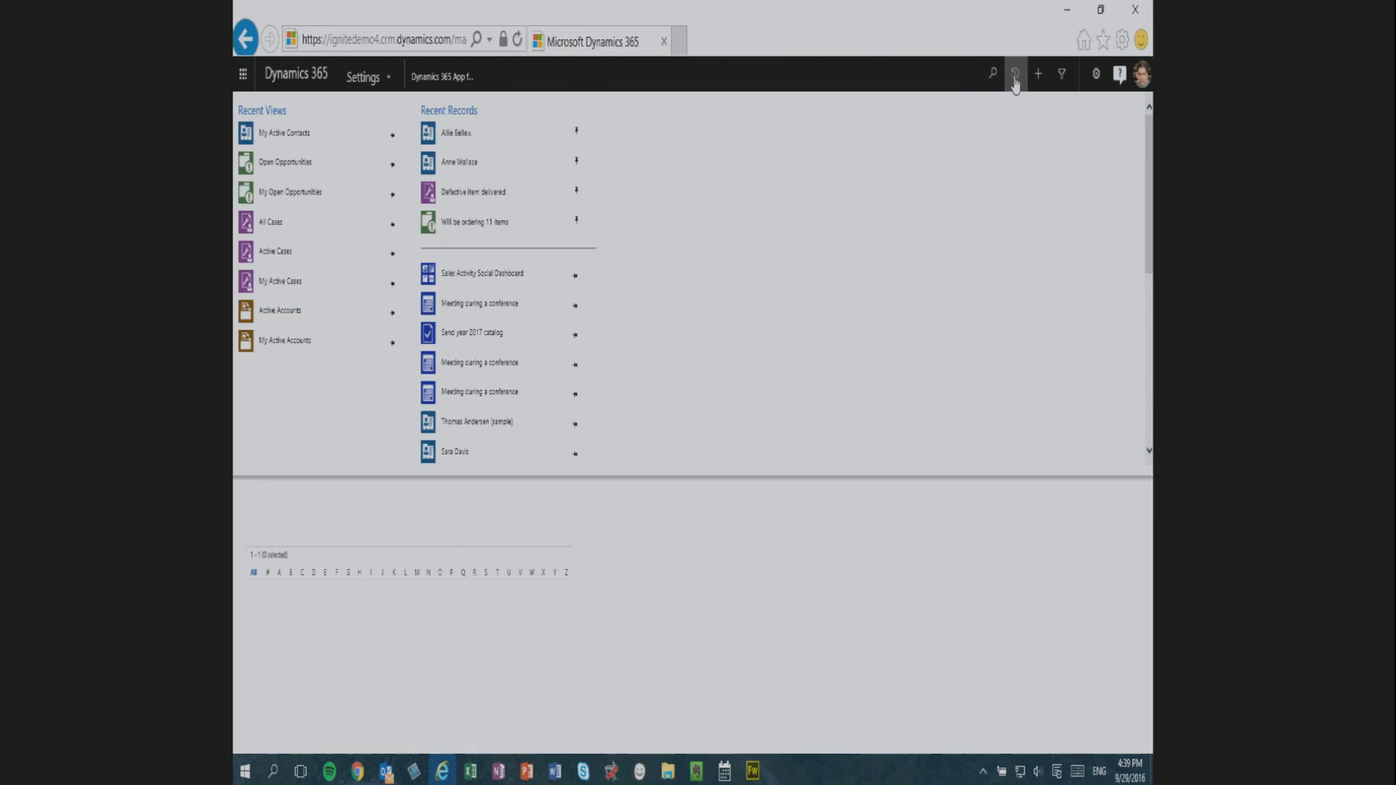
pyautogui.click(497, 148)
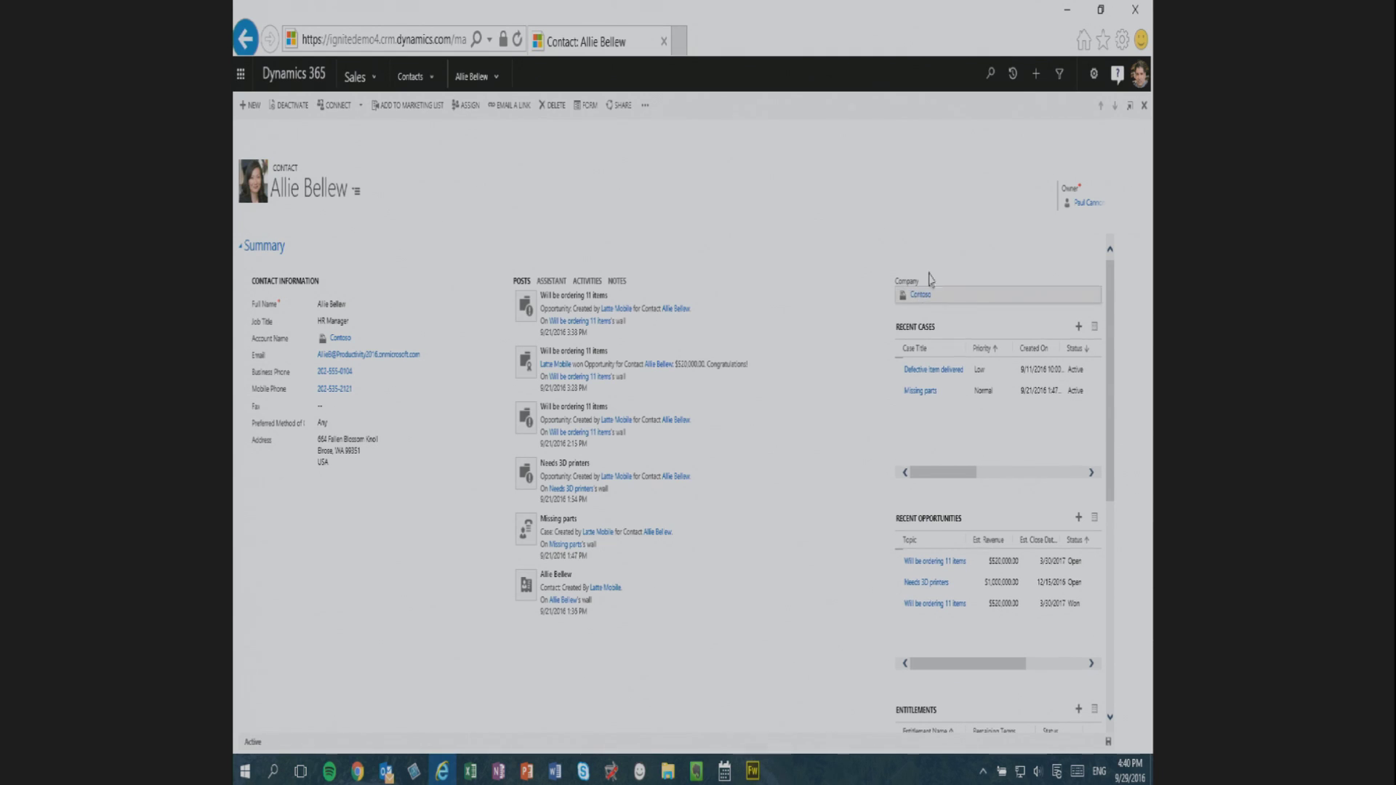
# Open the opportunity "Will be ordering 11 items" from the recently viewed records.
pyautogui.click(1013, 75)
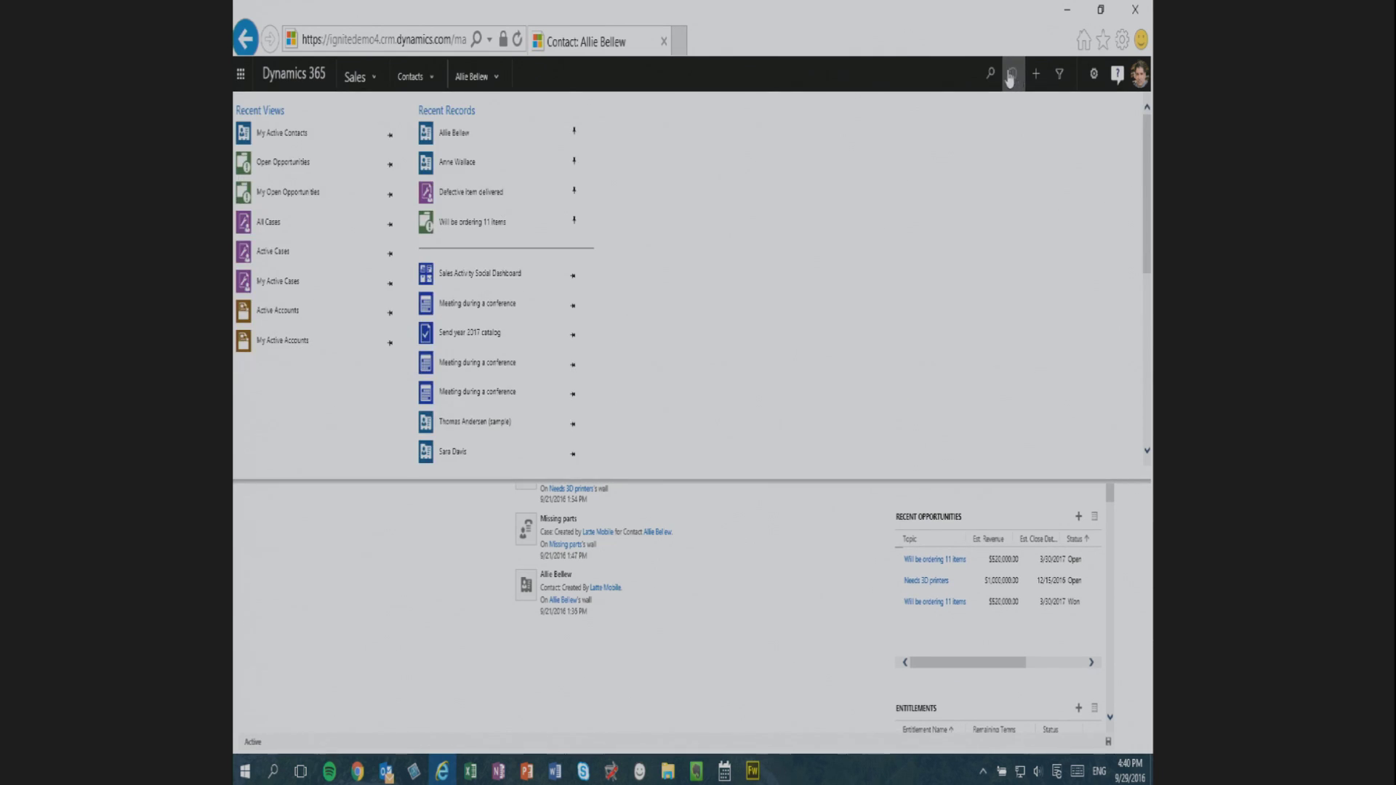
pyautogui.click(485, 222)
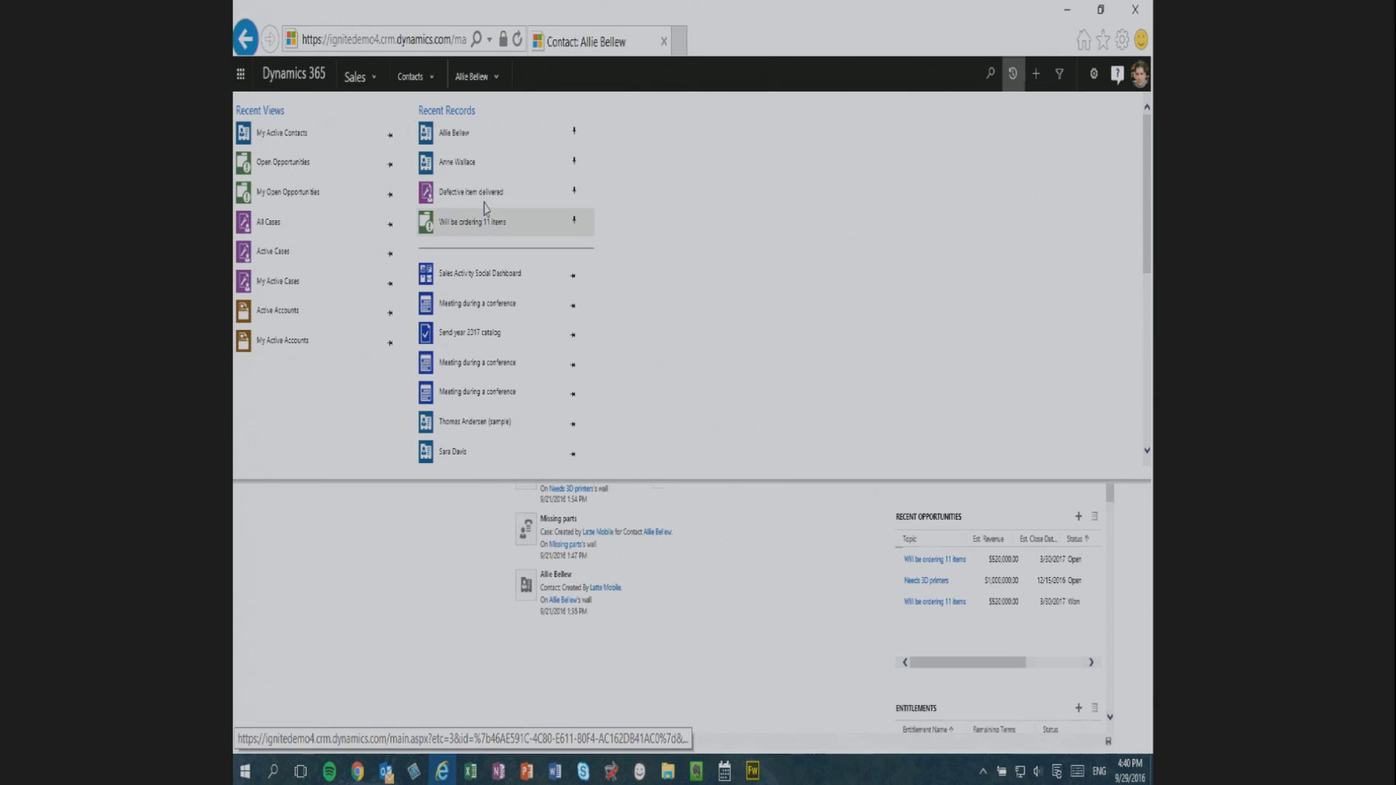